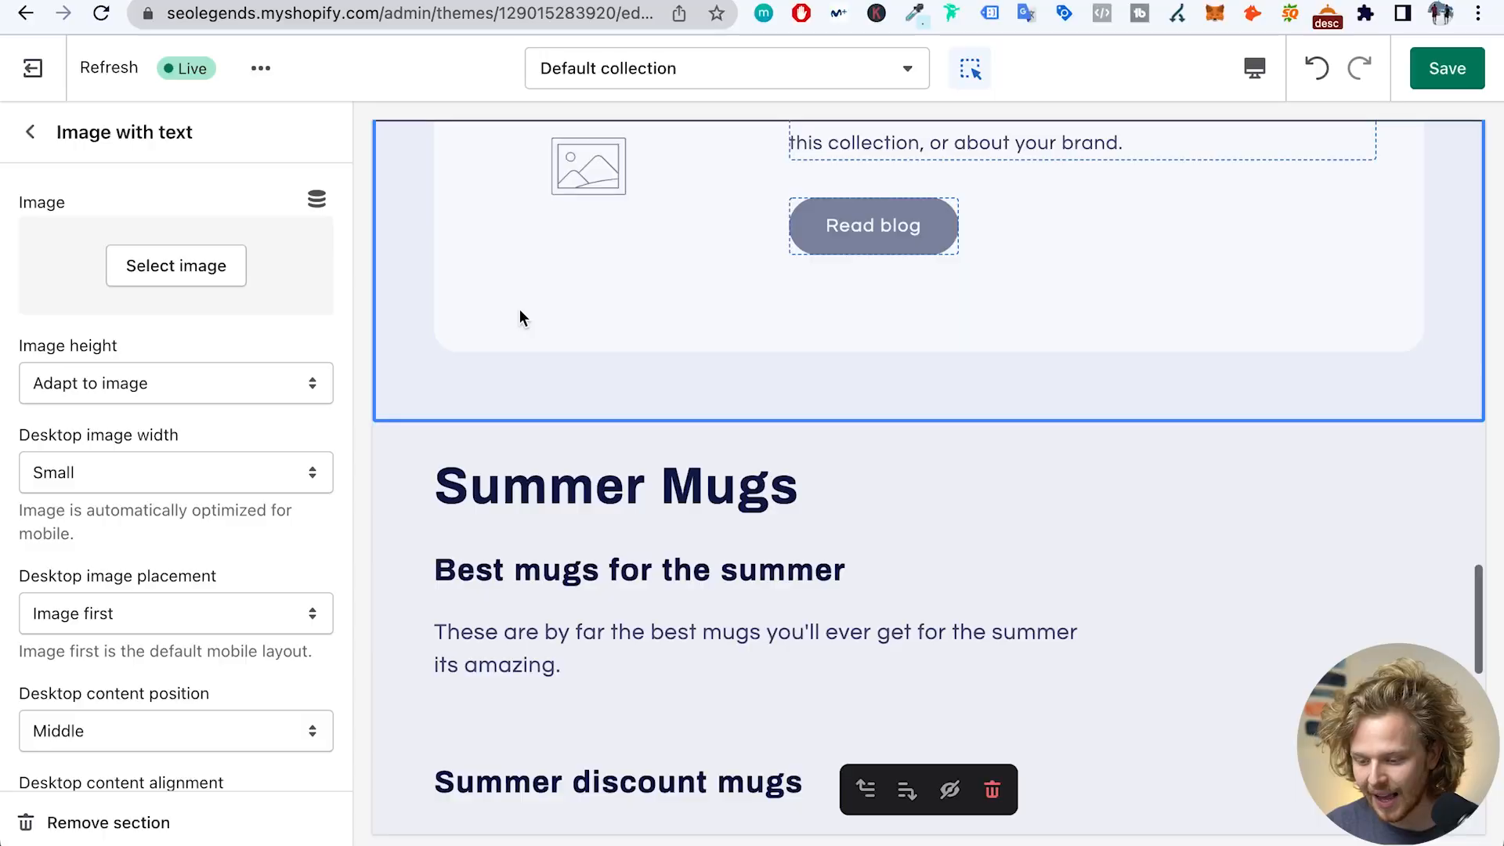
# - Scroll the default collection template preview down to the Summer Mugs banner with its headings and description
pyautogui.scroll(-3, 581, 436)
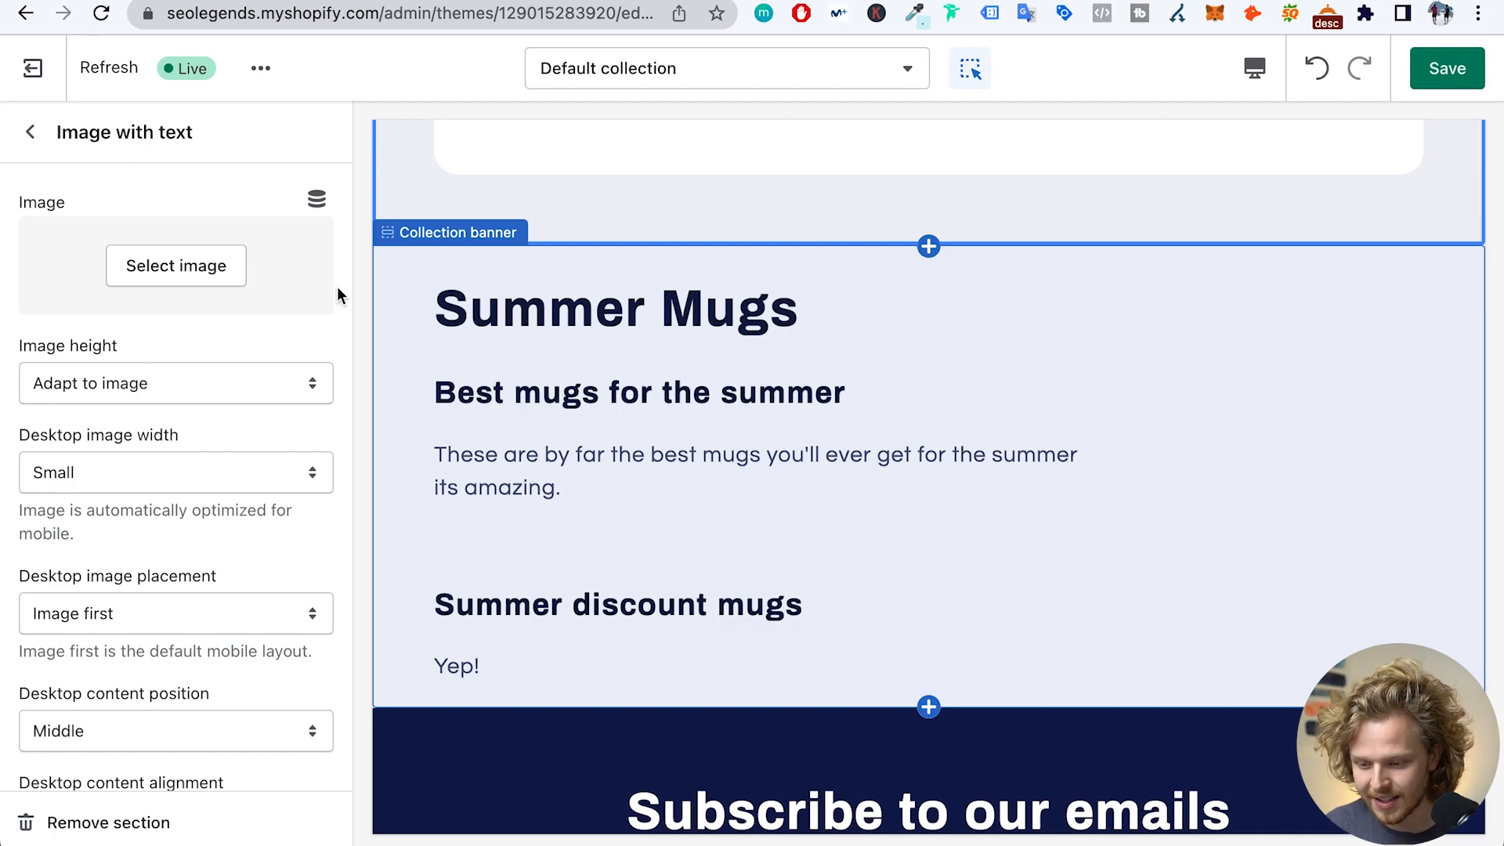
# - Leave the theme editor without saving and open the Summer Mugs collection in Products > Collections
pyautogui.click(32, 68)
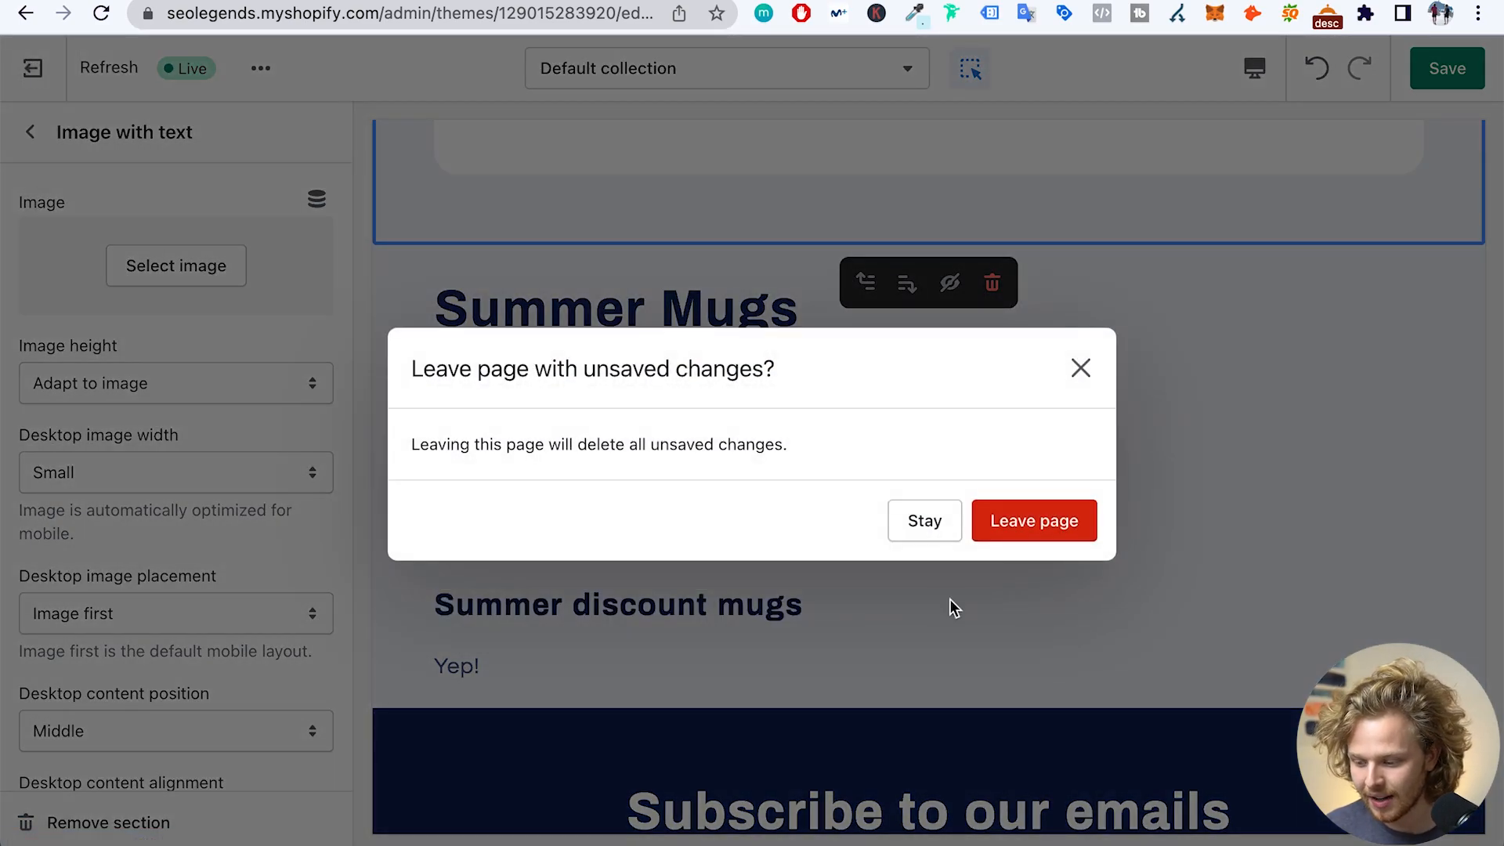
pyautogui.click(1044, 521)
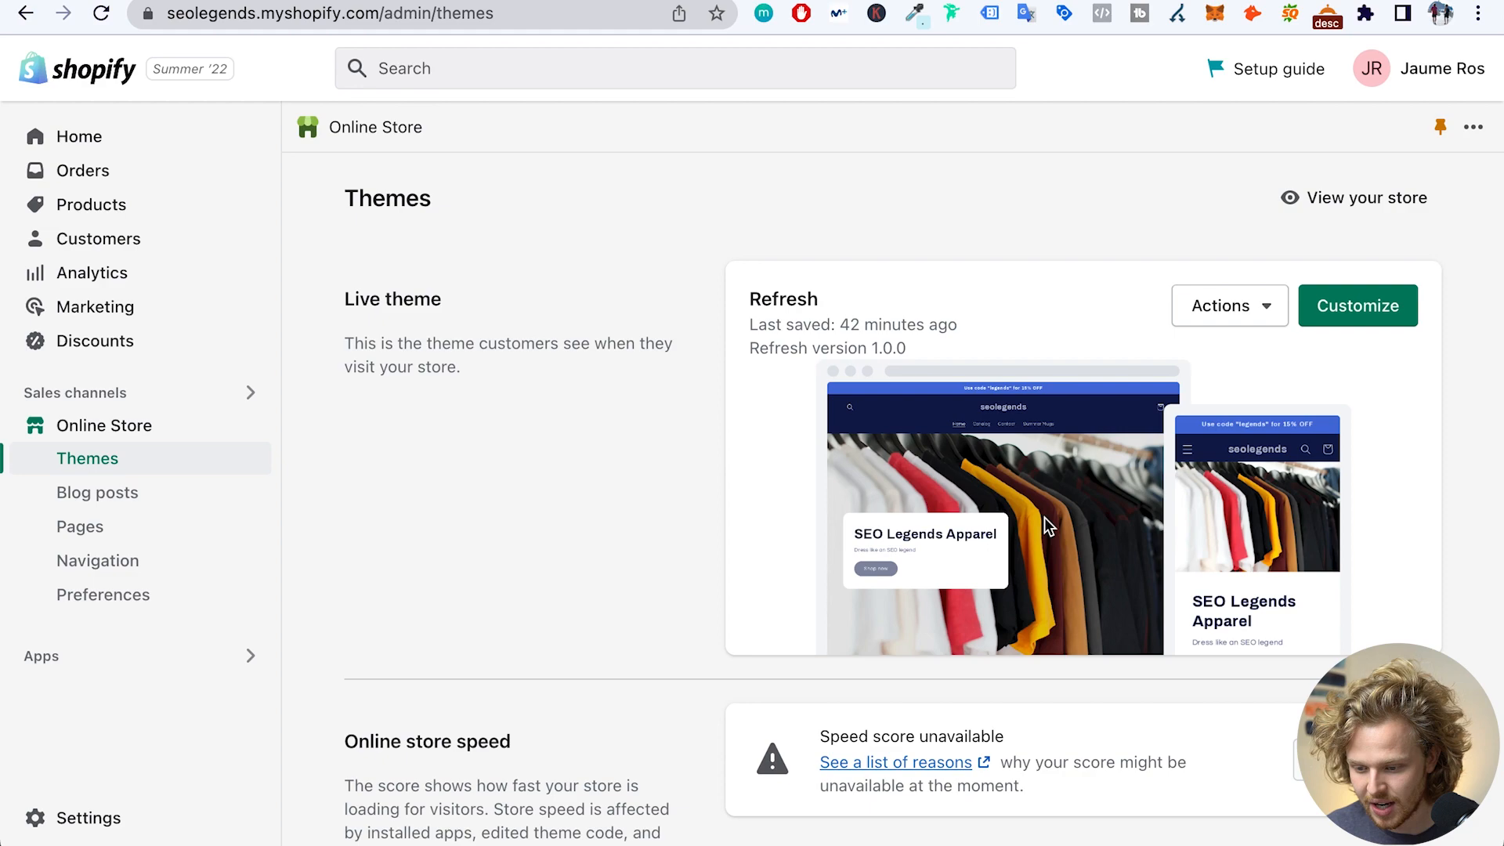
pyautogui.click(87, 208)
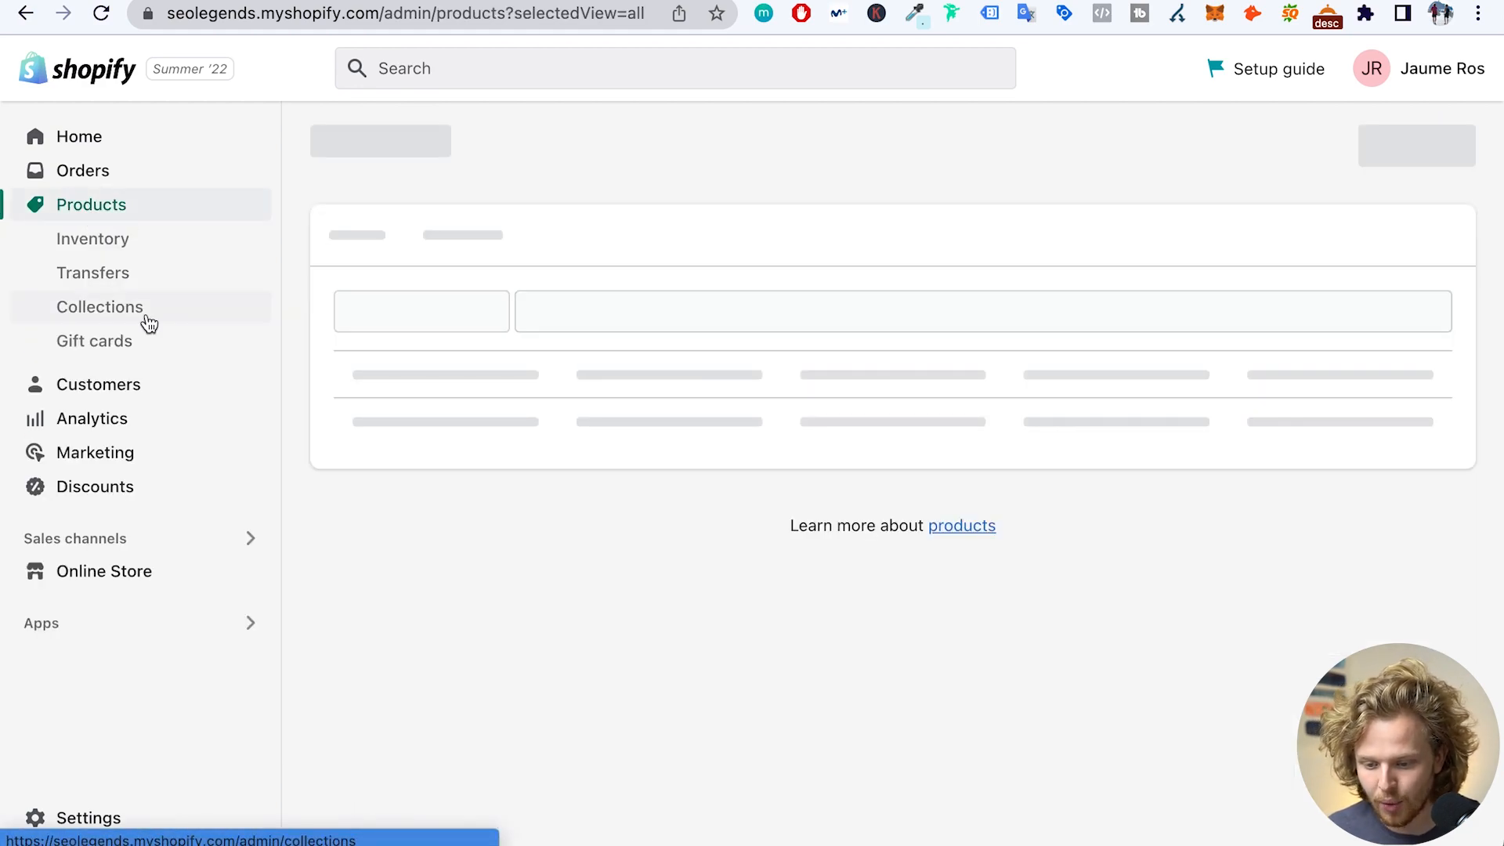
pyautogui.click(149, 323)
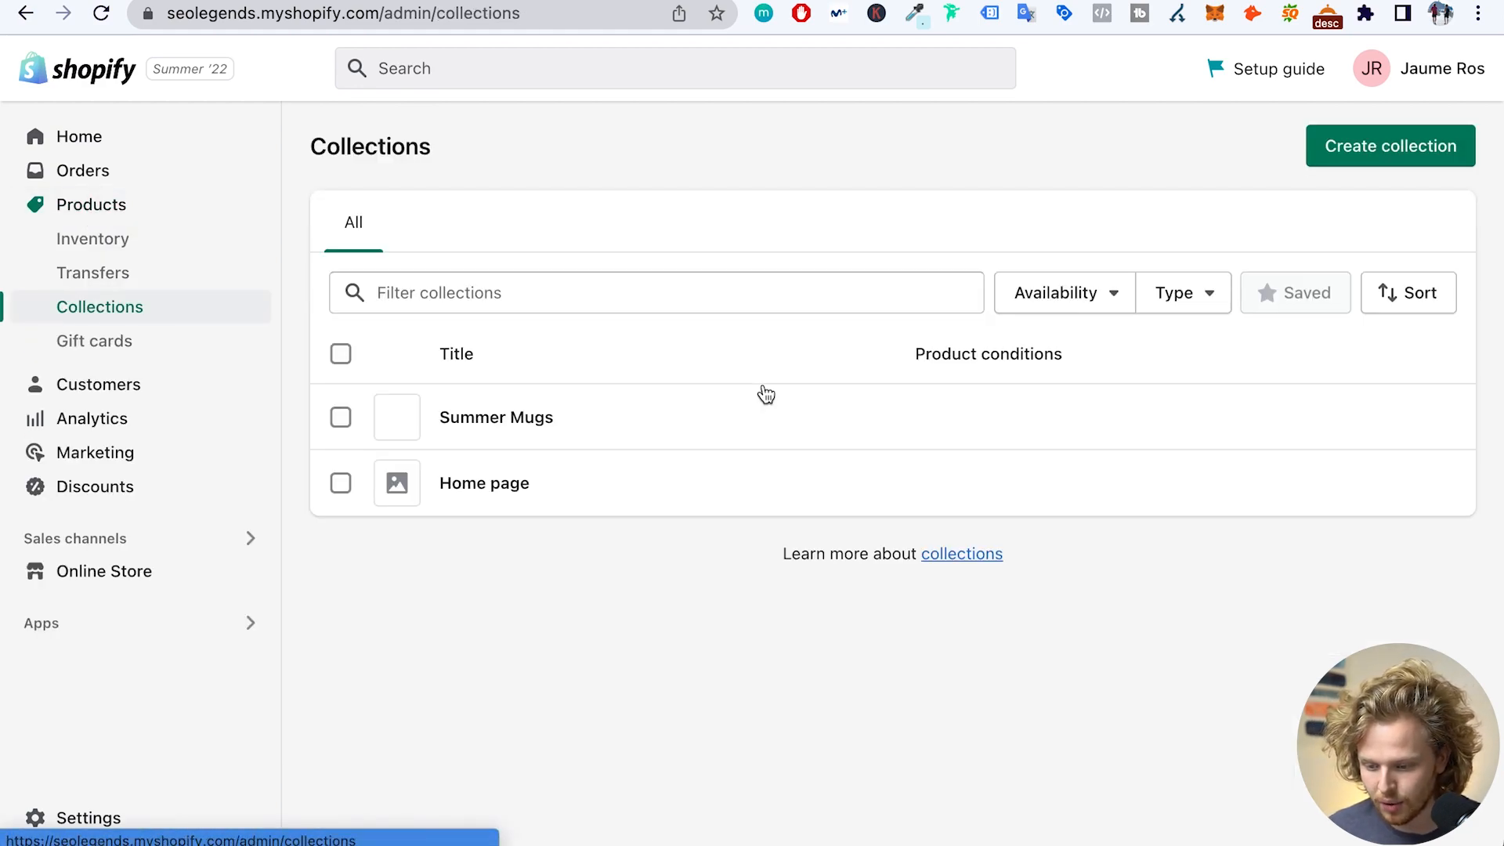
pyautogui.click(487, 416)
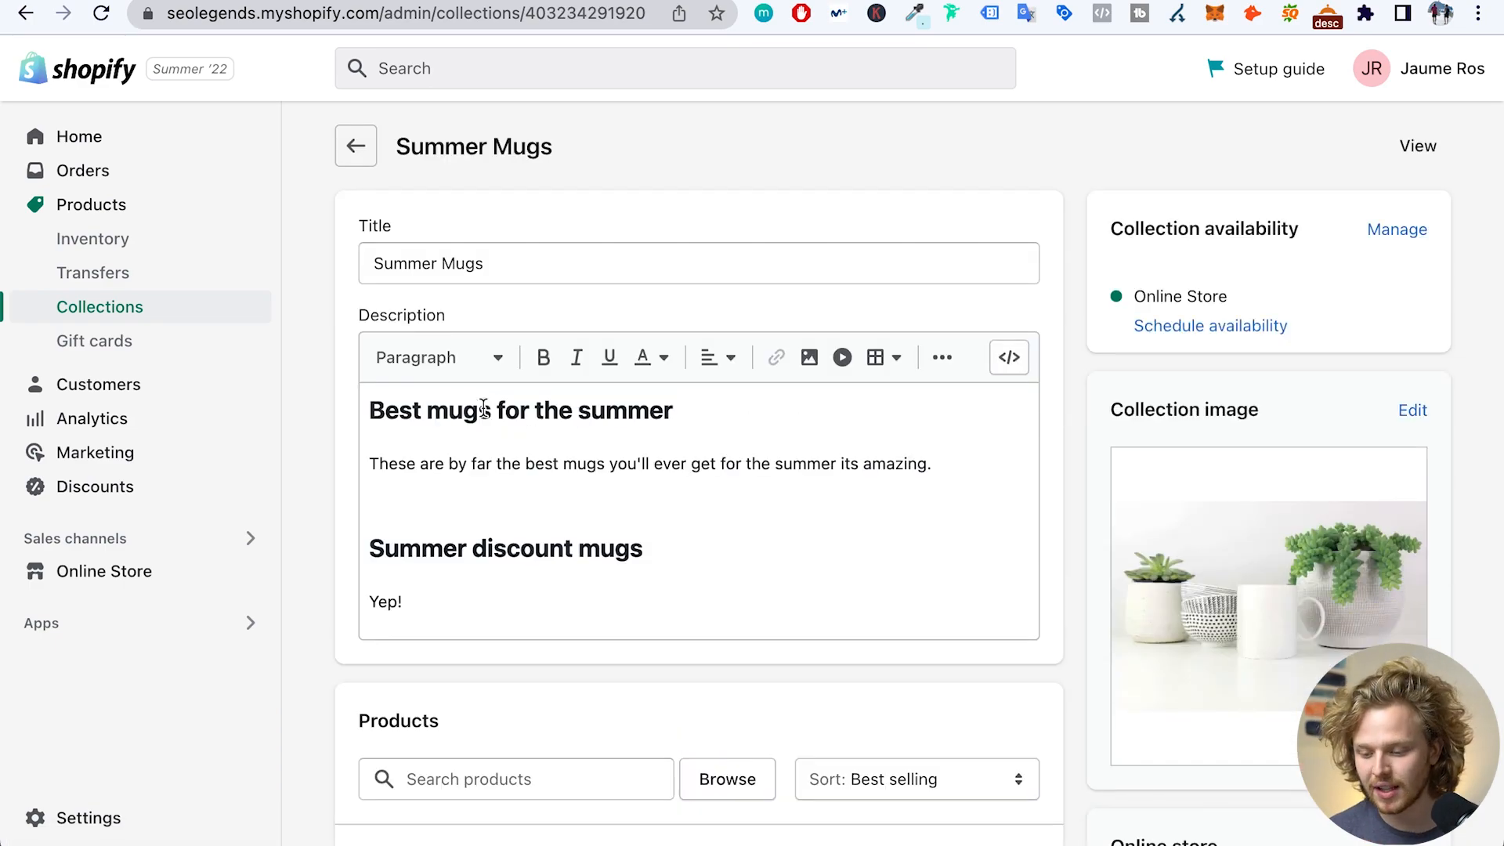
# - Review the collection's description formats and title, then scroll to the 'Summer Mugs - Get yours Today!' listing preview
pyautogui.scroll(-1, 483, 409)
pyautogui.click(499, 440)
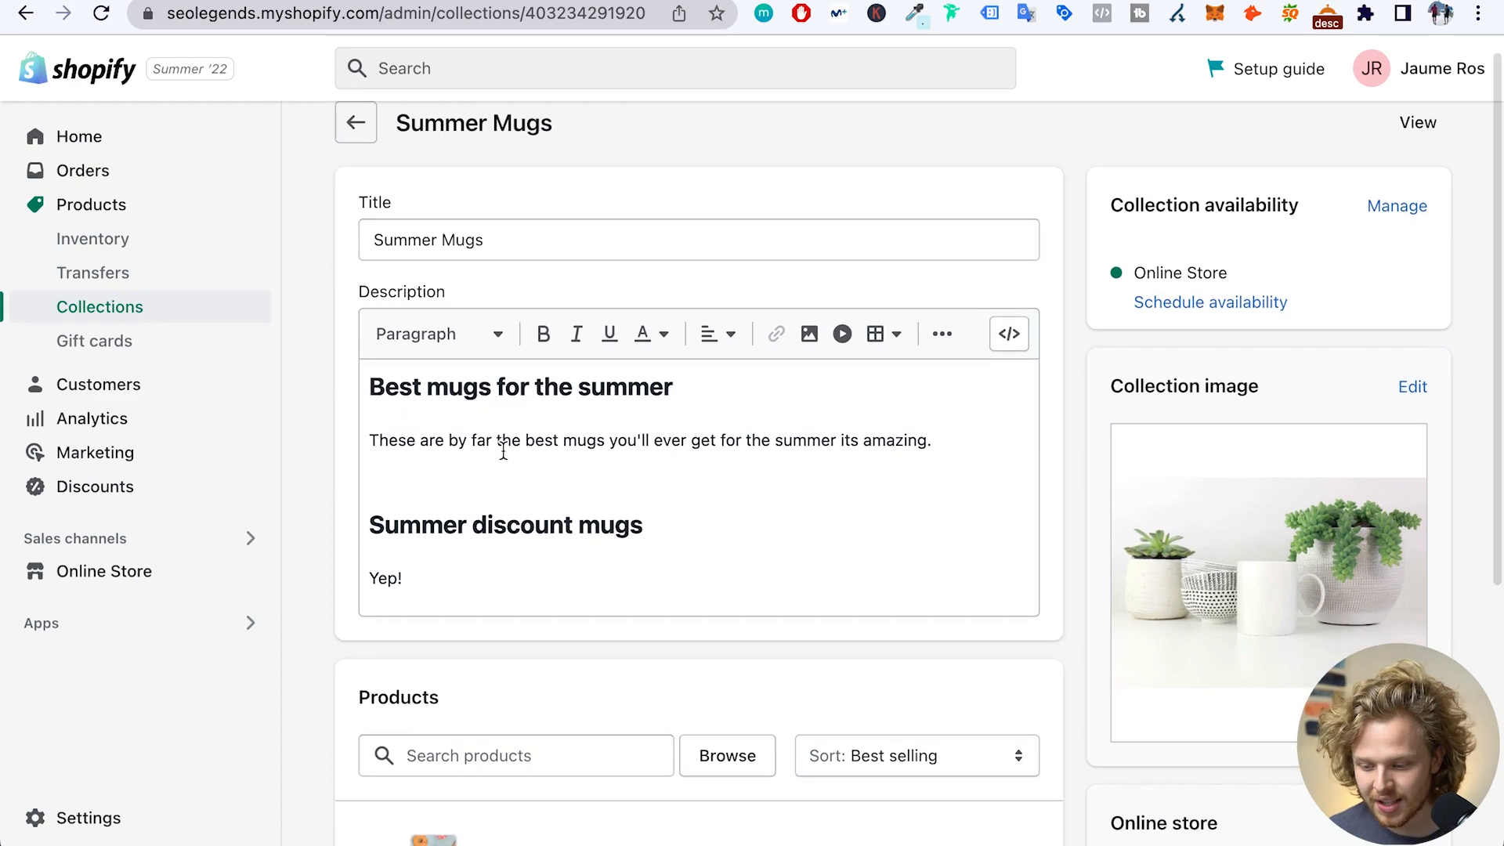
pyautogui.click(474, 341)
pyautogui.scroll(-1, 474, 521)
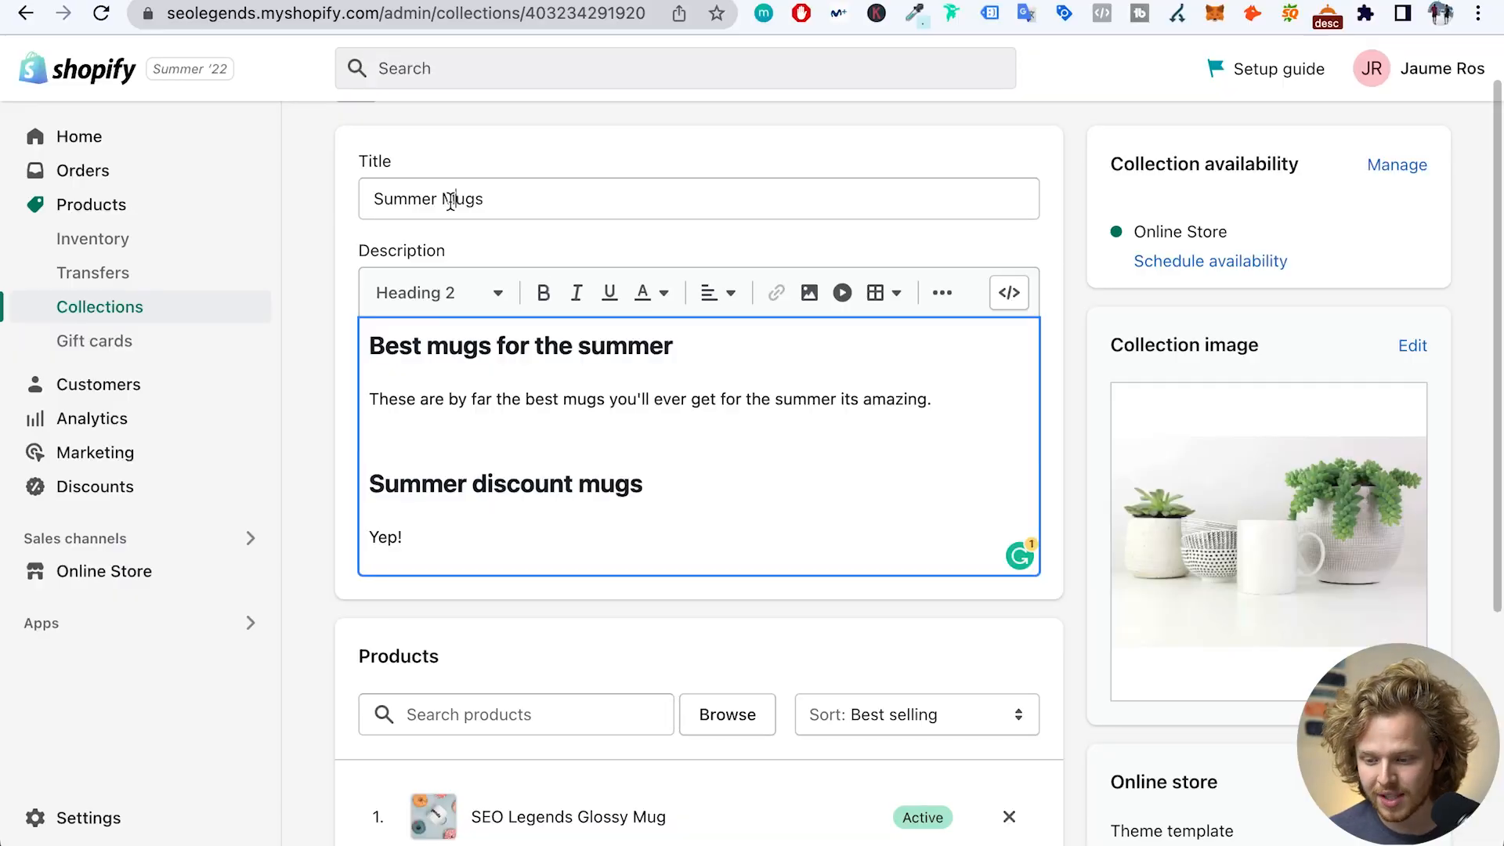
pyautogui.tripleClick(450, 201)
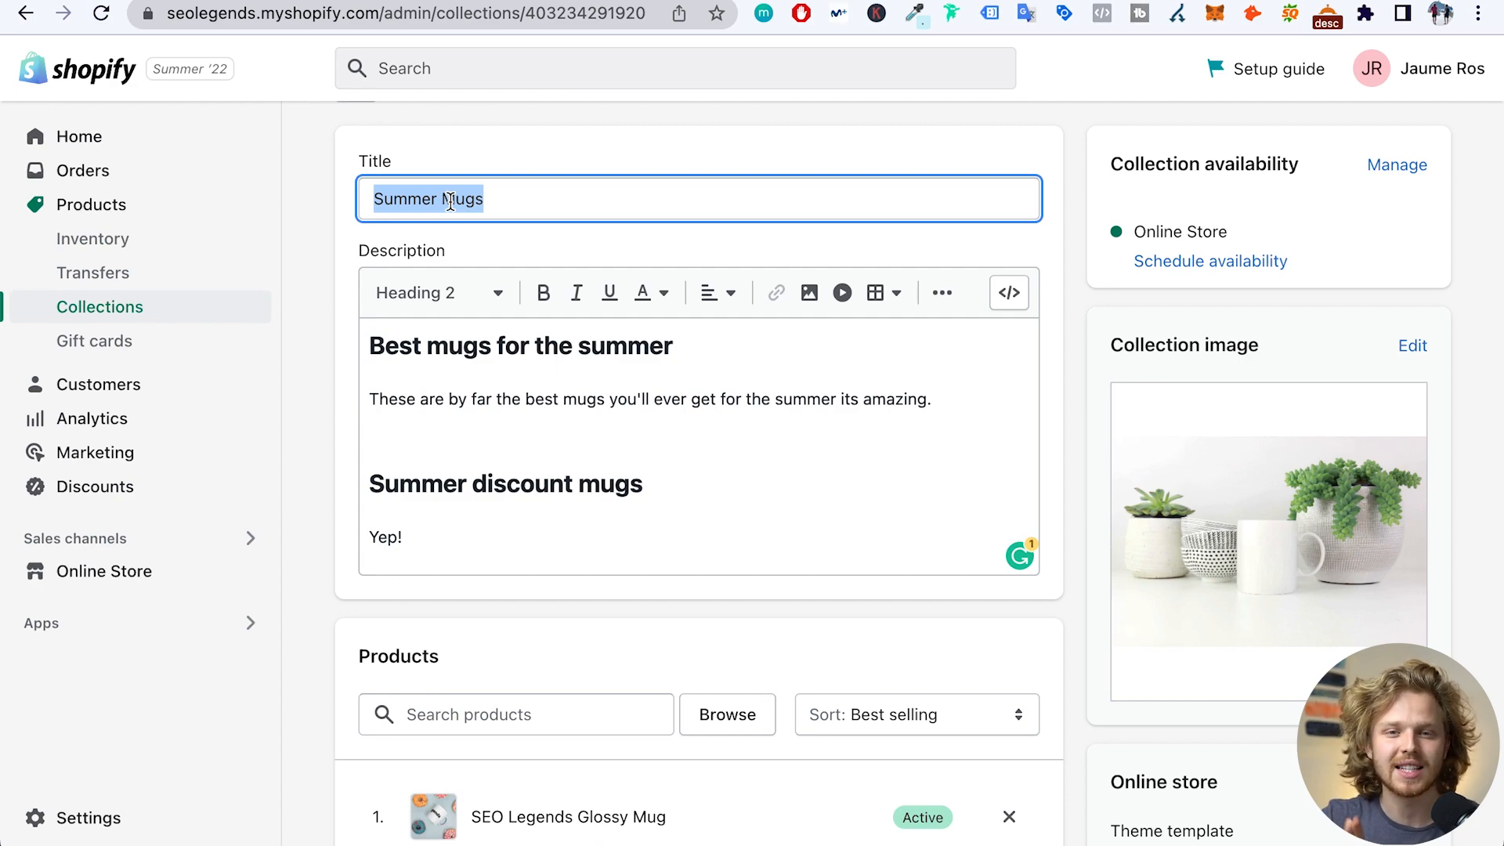
pyautogui.click(496, 200)
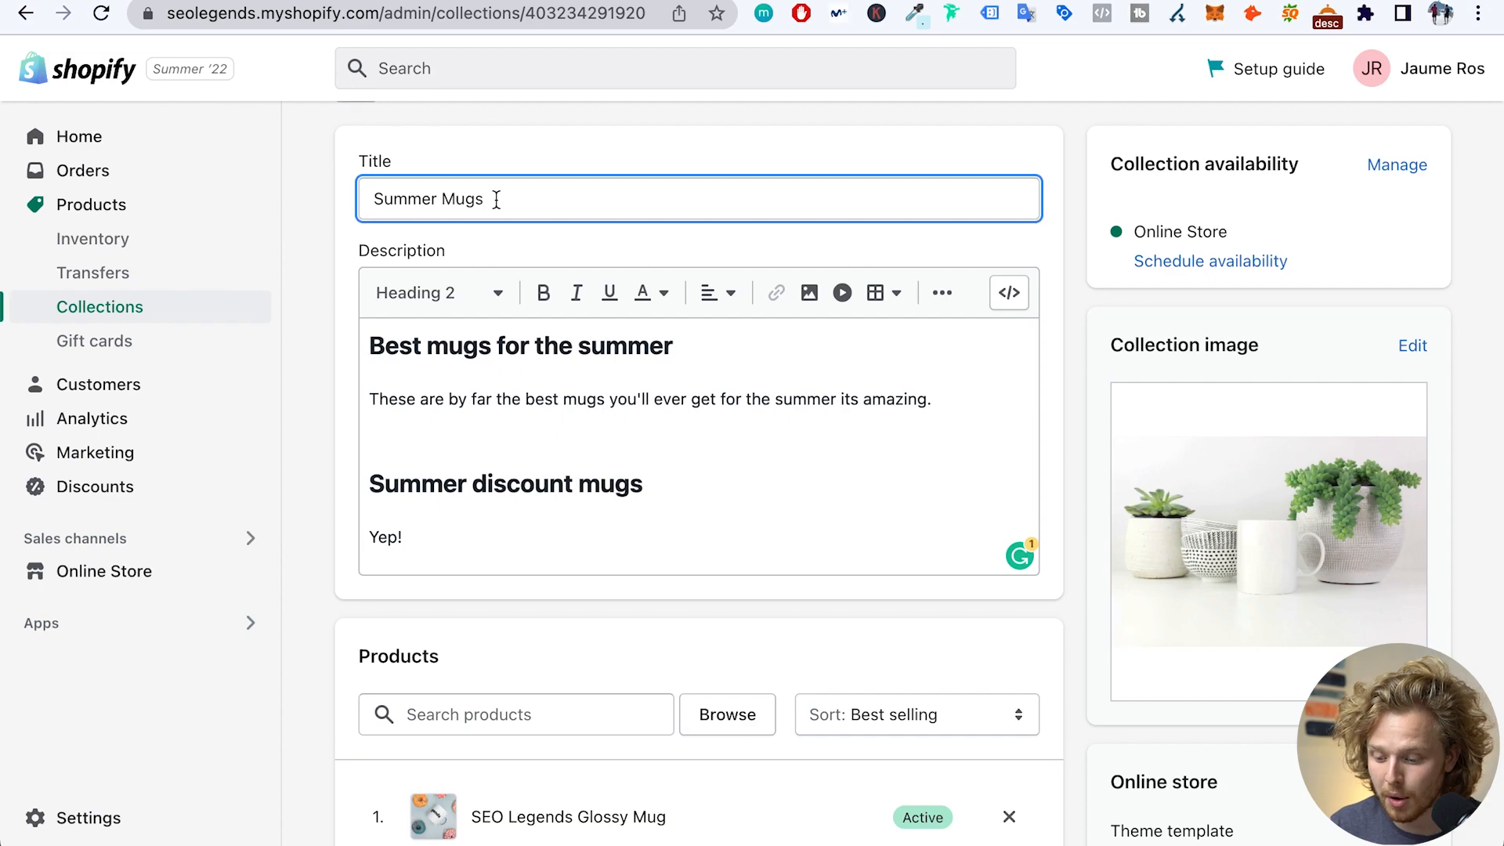
pyautogui.scroll(-5, 496, 200)
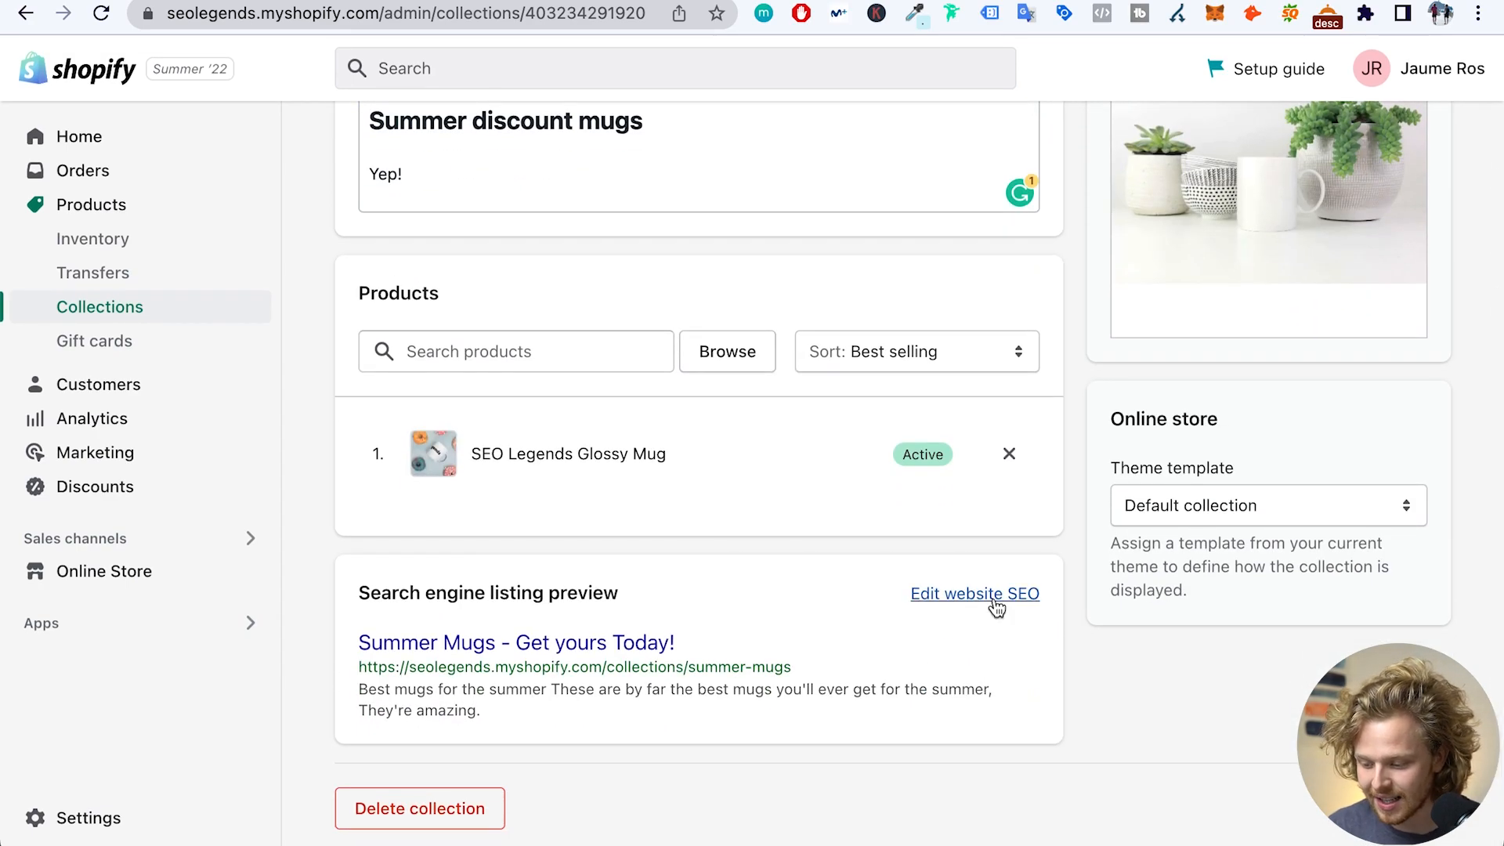
pyautogui.click(993, 595)
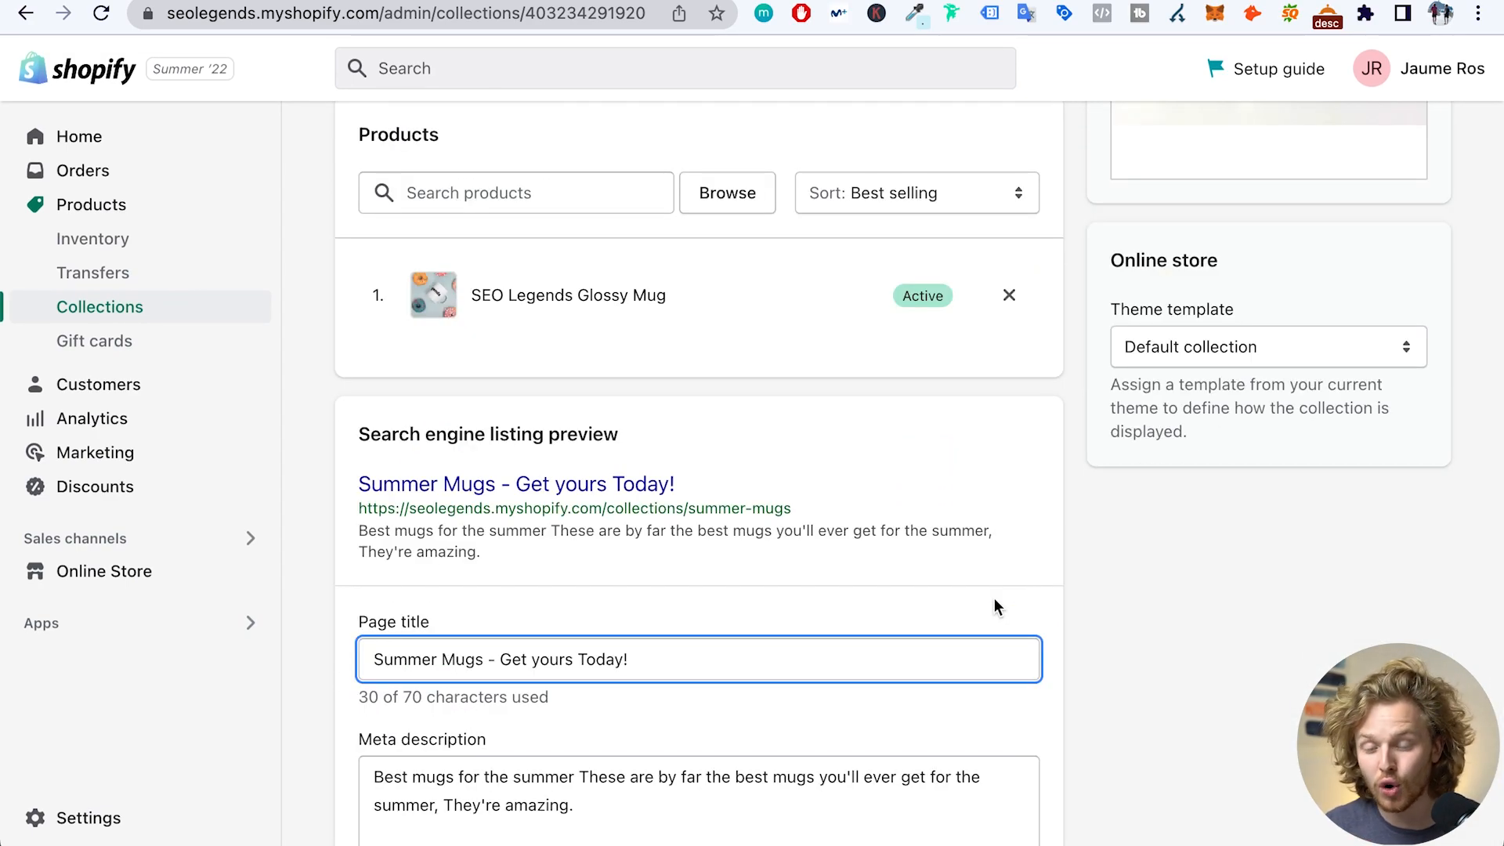
pyautogui.scroll(-2, 994, 600)
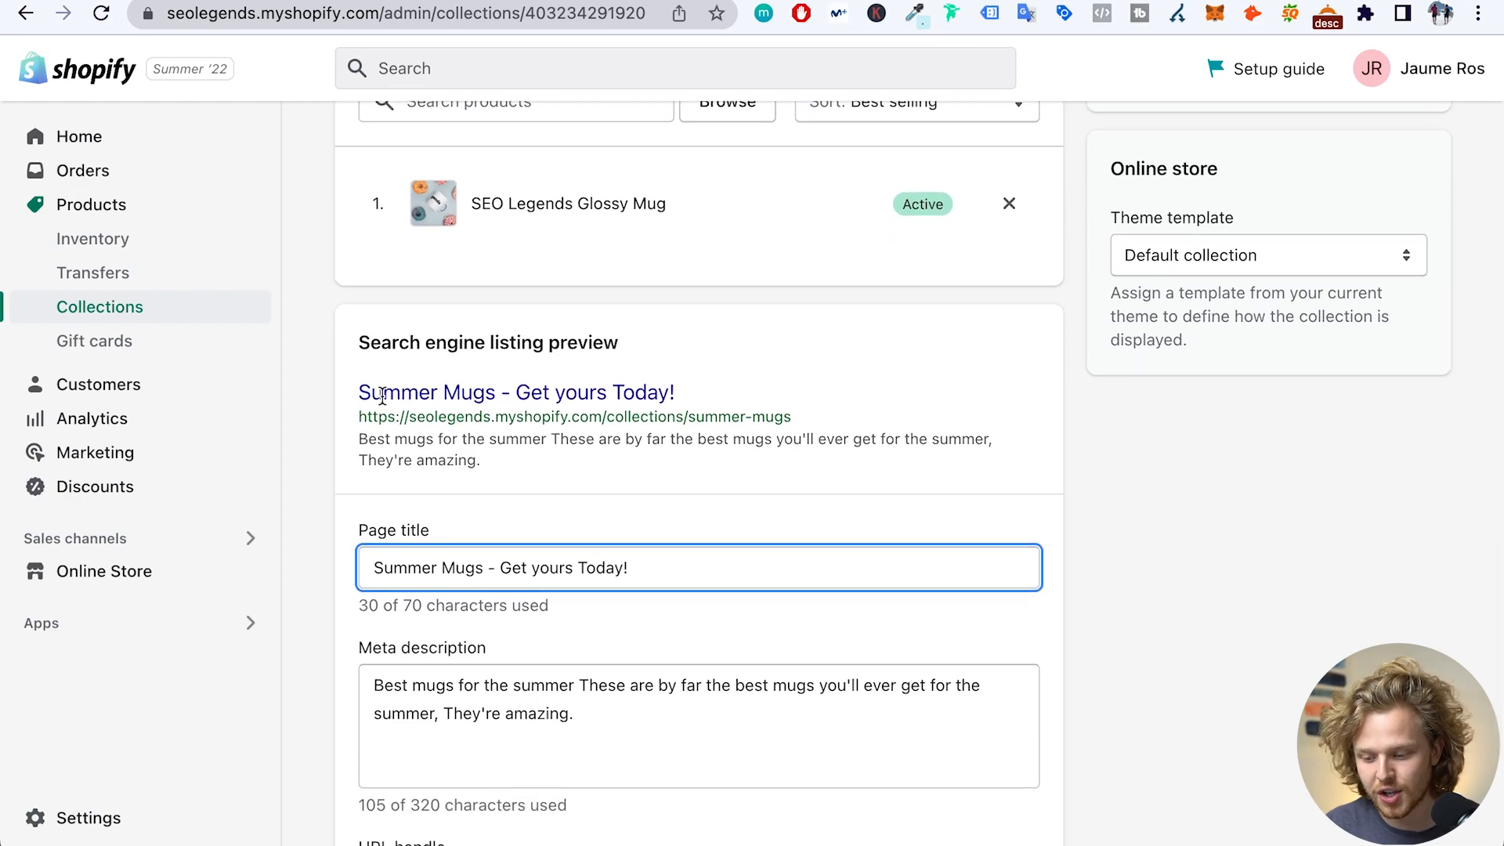
pyautogui.moveTo(356, 397); pyautogui.dragTo(481, 459)
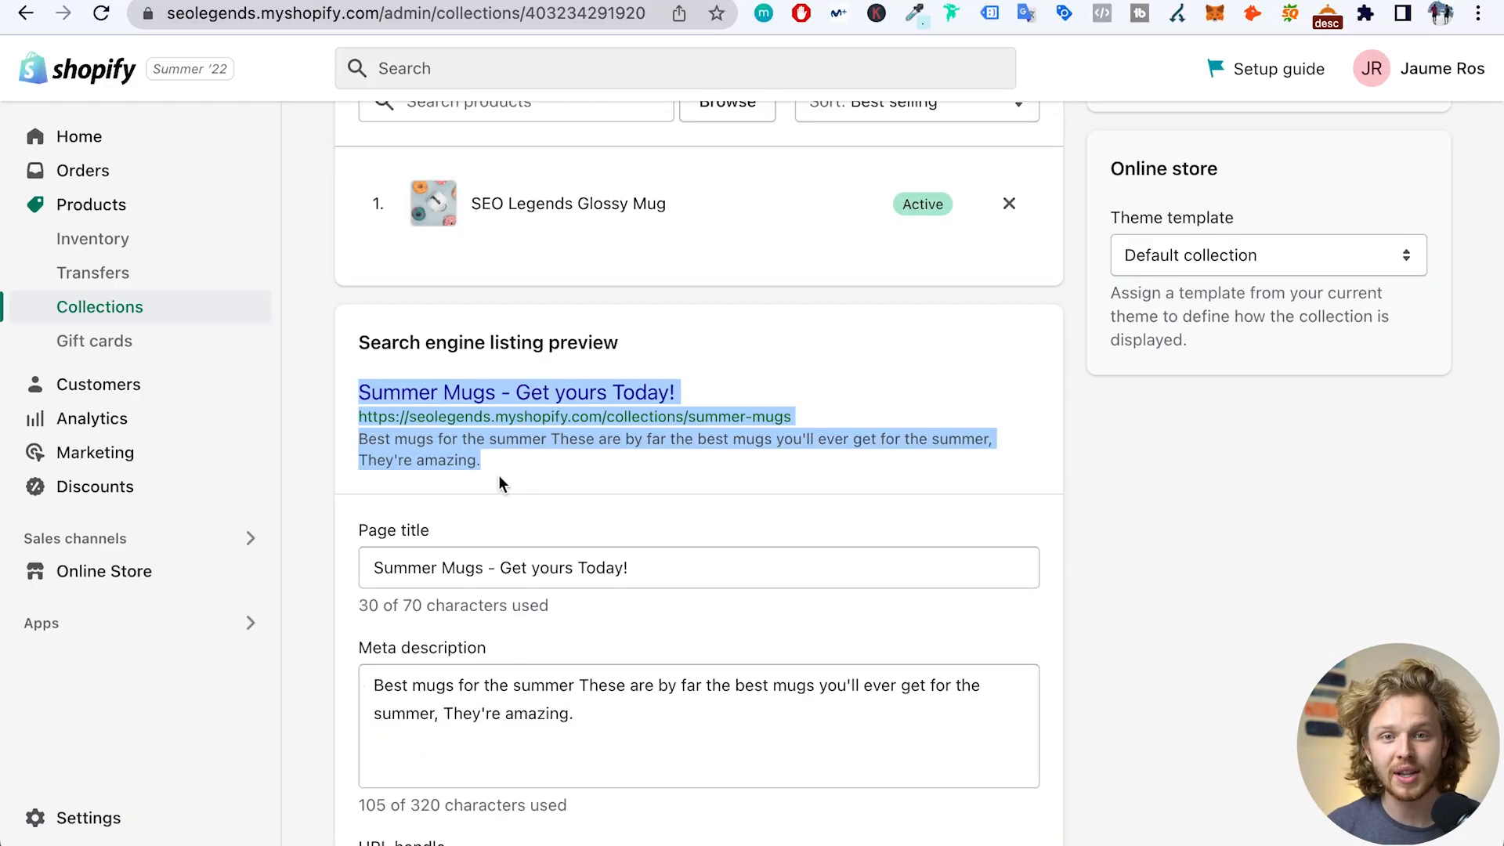
pyautogui.scroll(-1, 502, 480)
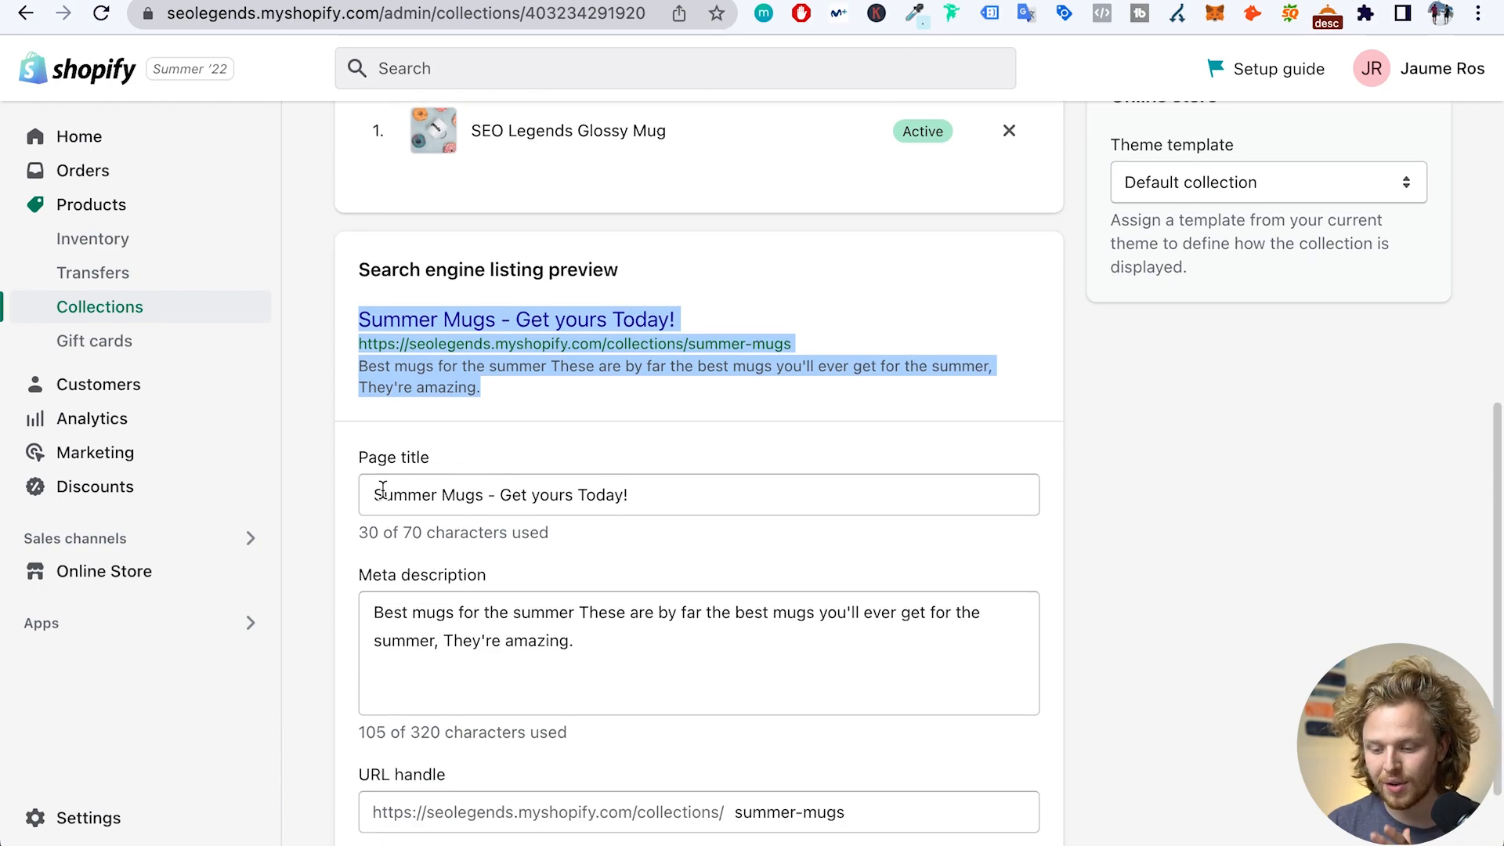
pyautogui.moveTo(375, 493); pyautogui.dragTo(477, 490)
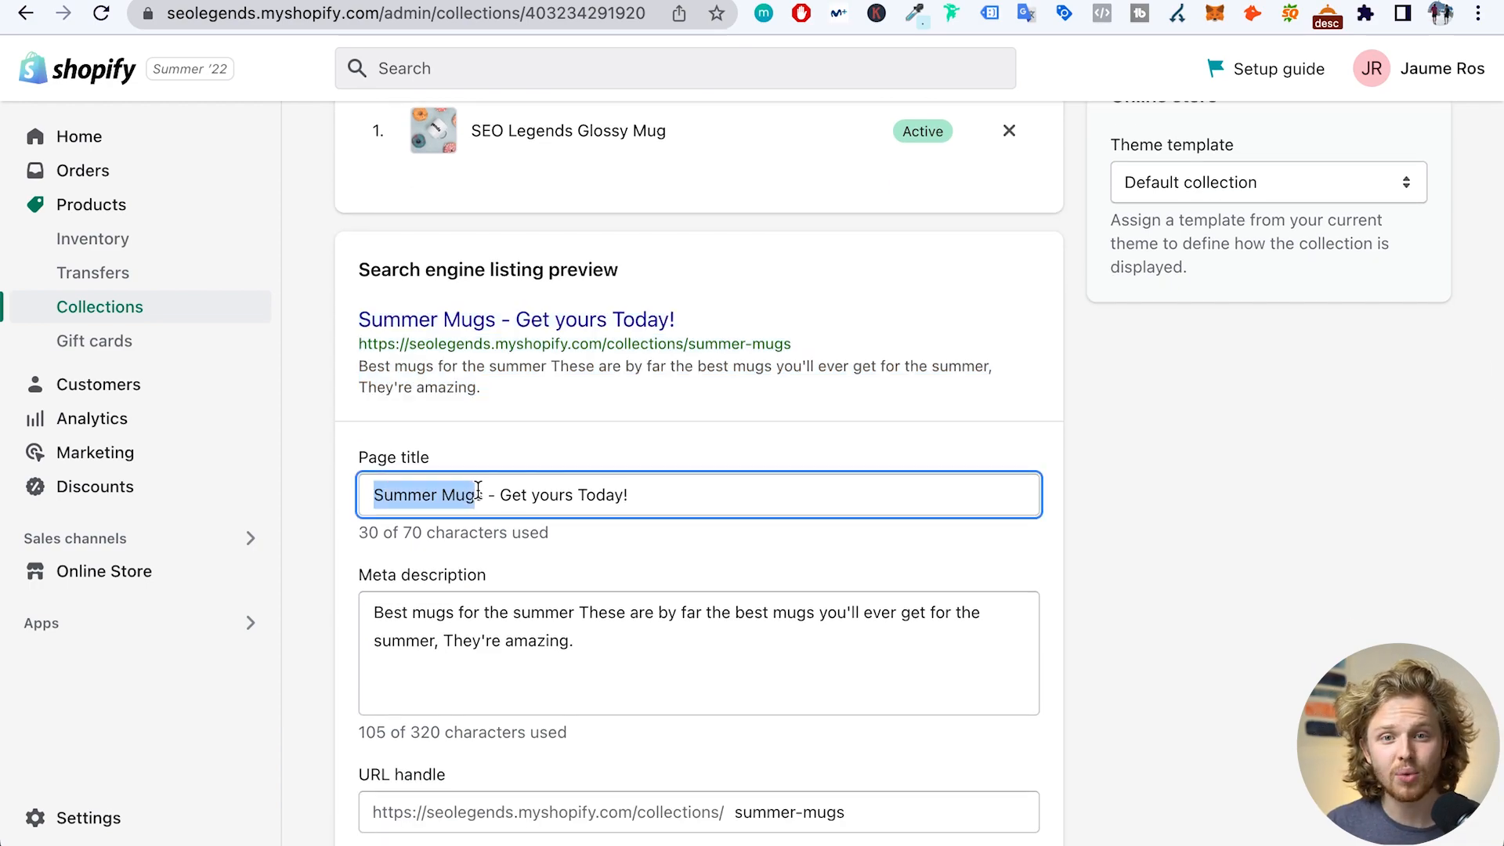
pyautogui.click(675, 657)
pyautogui.scroll(-2, 676, 656)
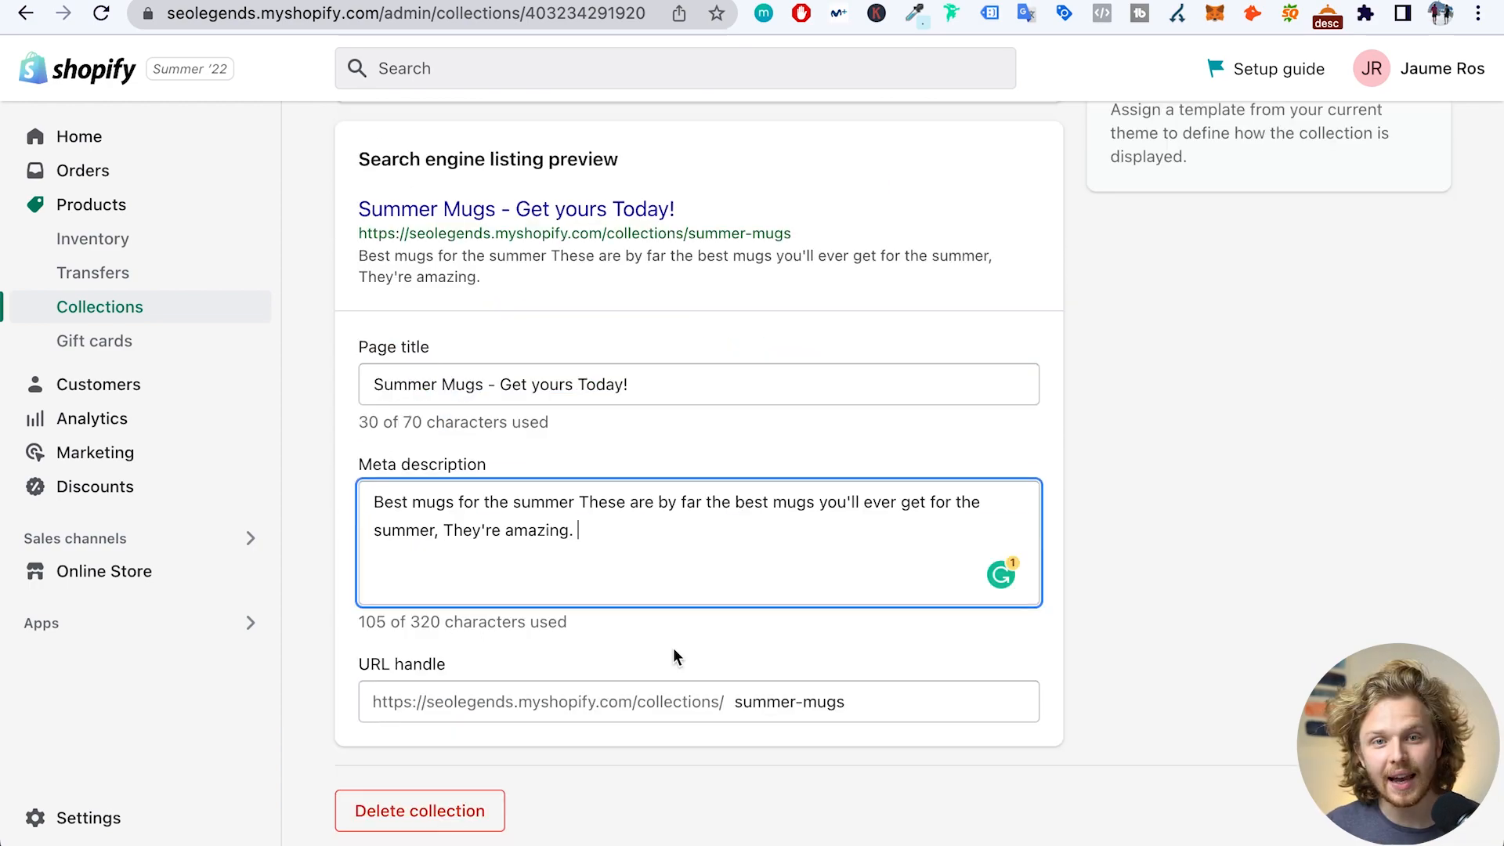
pyautogui.click(863, 689)
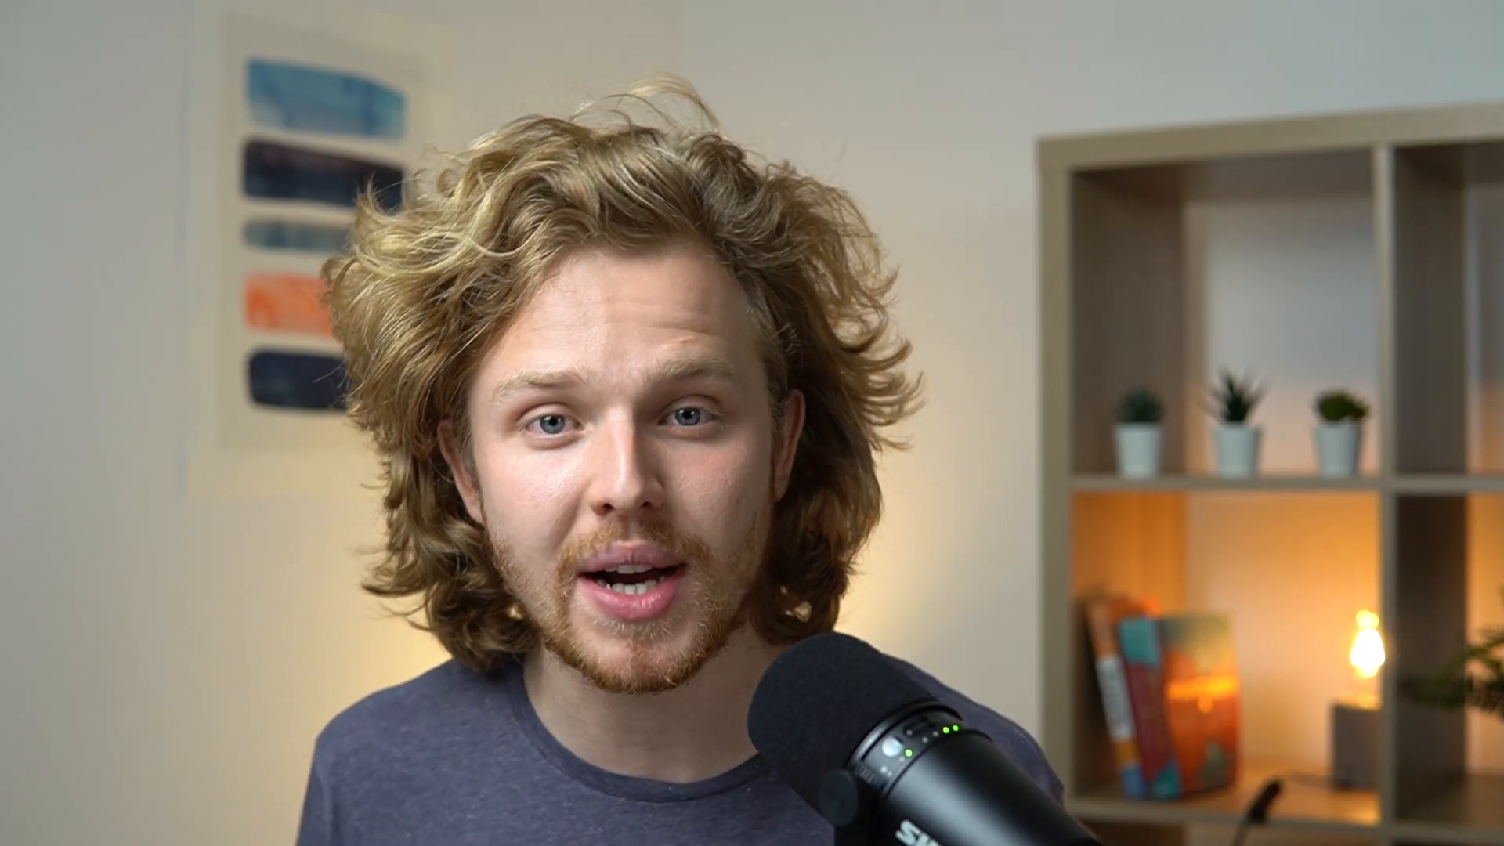
# - Rename the product to 'SEO Legends Summer Glossy Mug' and add a 'Summer Mugs' line to the description
pyautogui.write('SEO Legends Summer Glossy Mug')
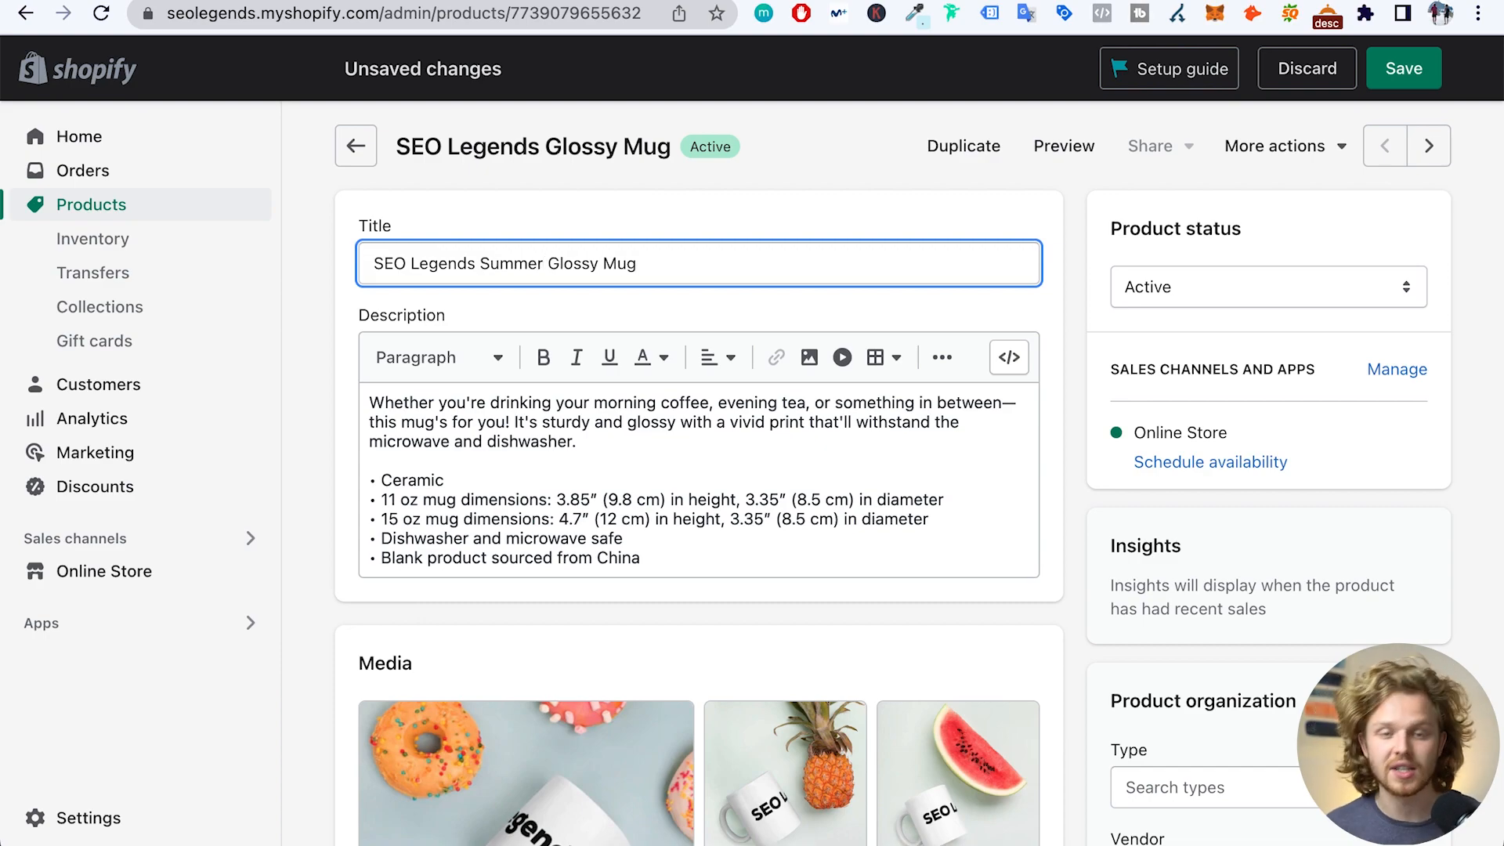
pyautogui.click(606, 435)
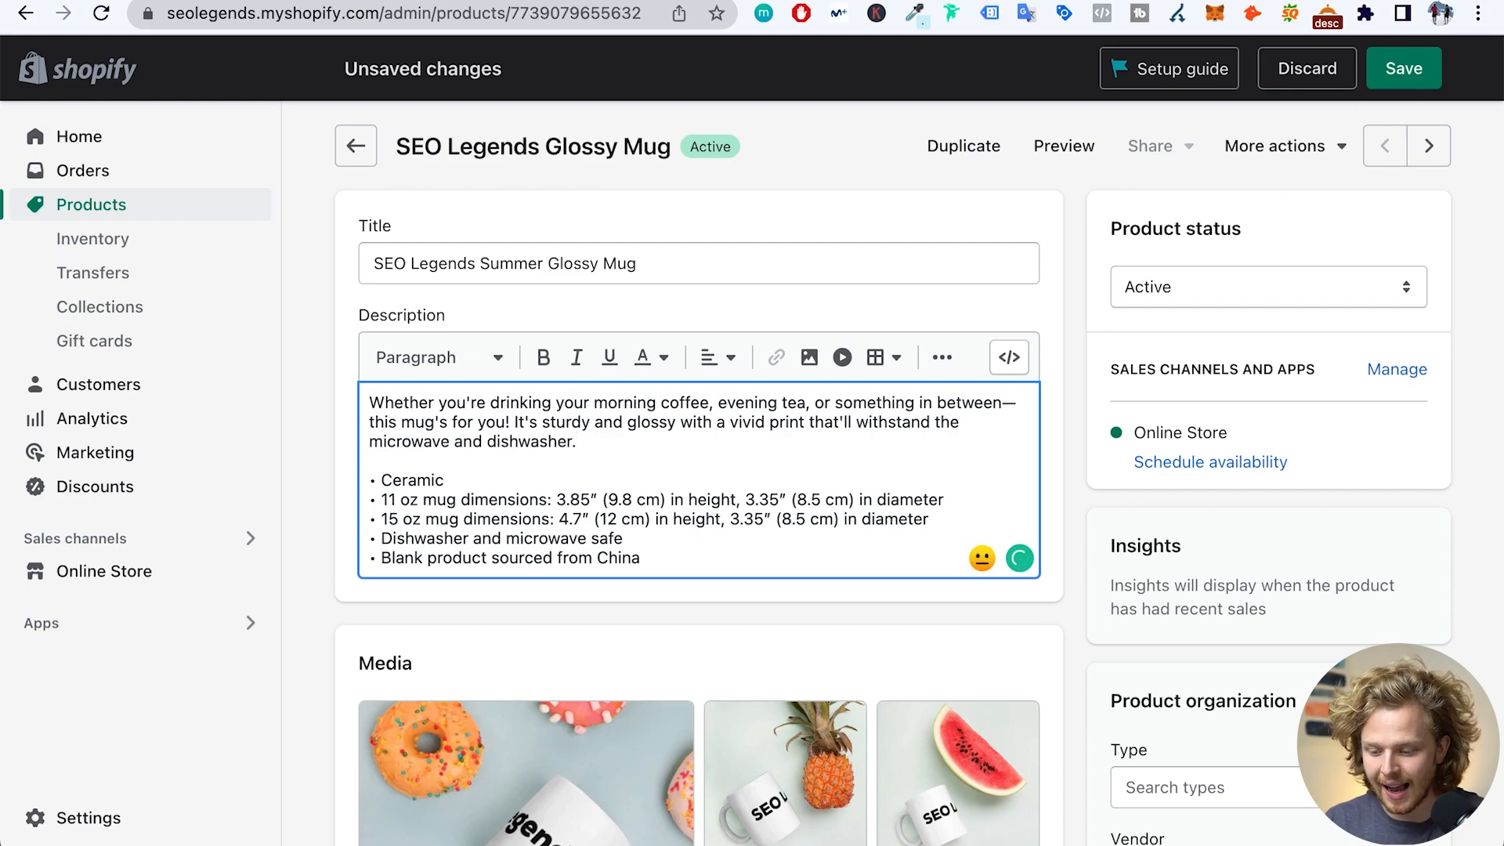
pyautogui.press('Return')
pyautogui.write('Summer Mugs')
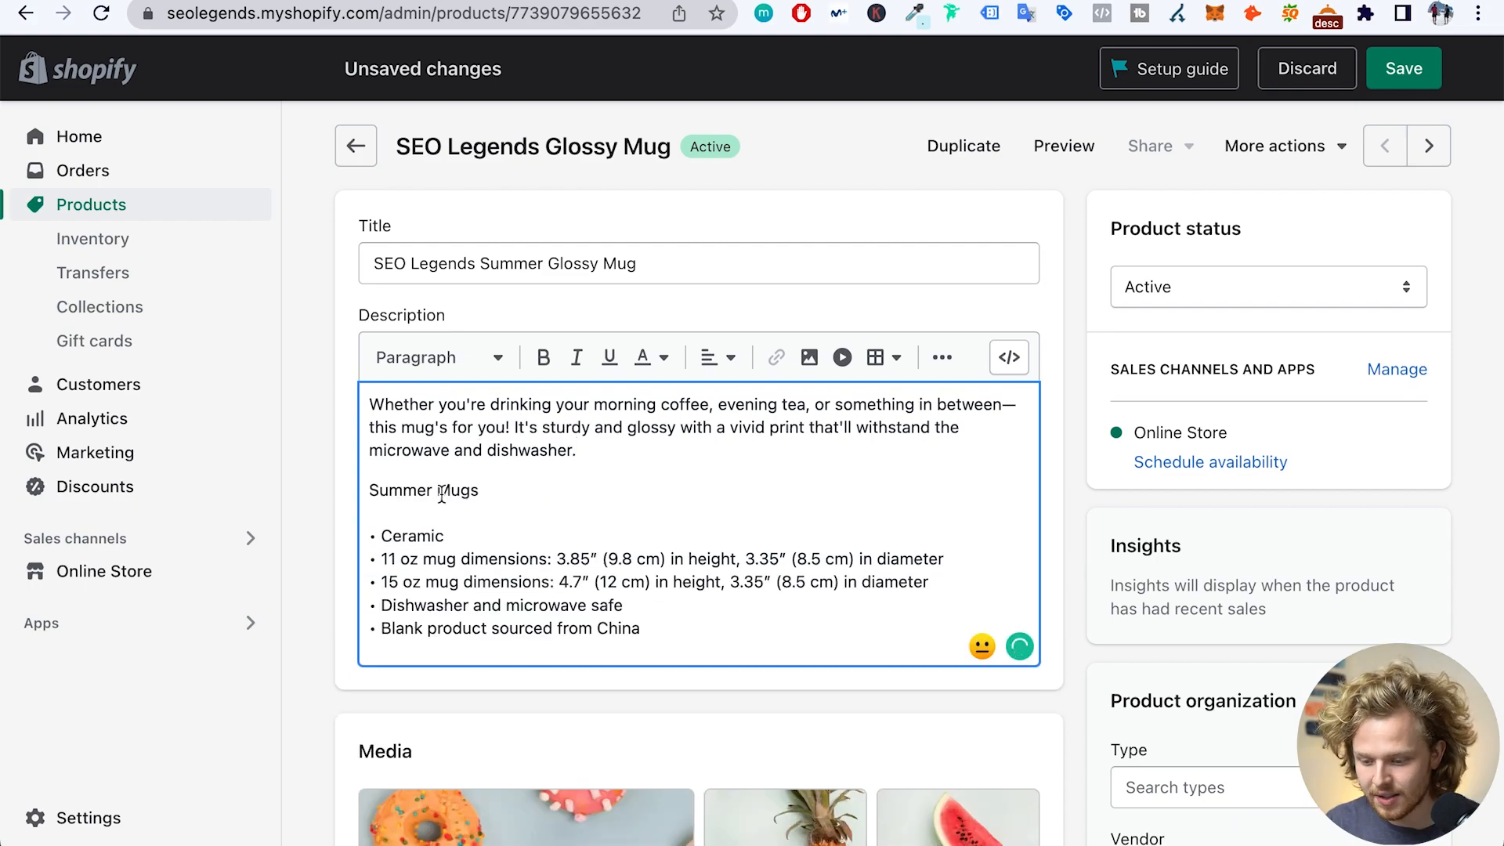
# - Format the 'Summer Mugs' description line as Heading 3, then select the whole description text
pyautogui.doubleClick(442, 493)
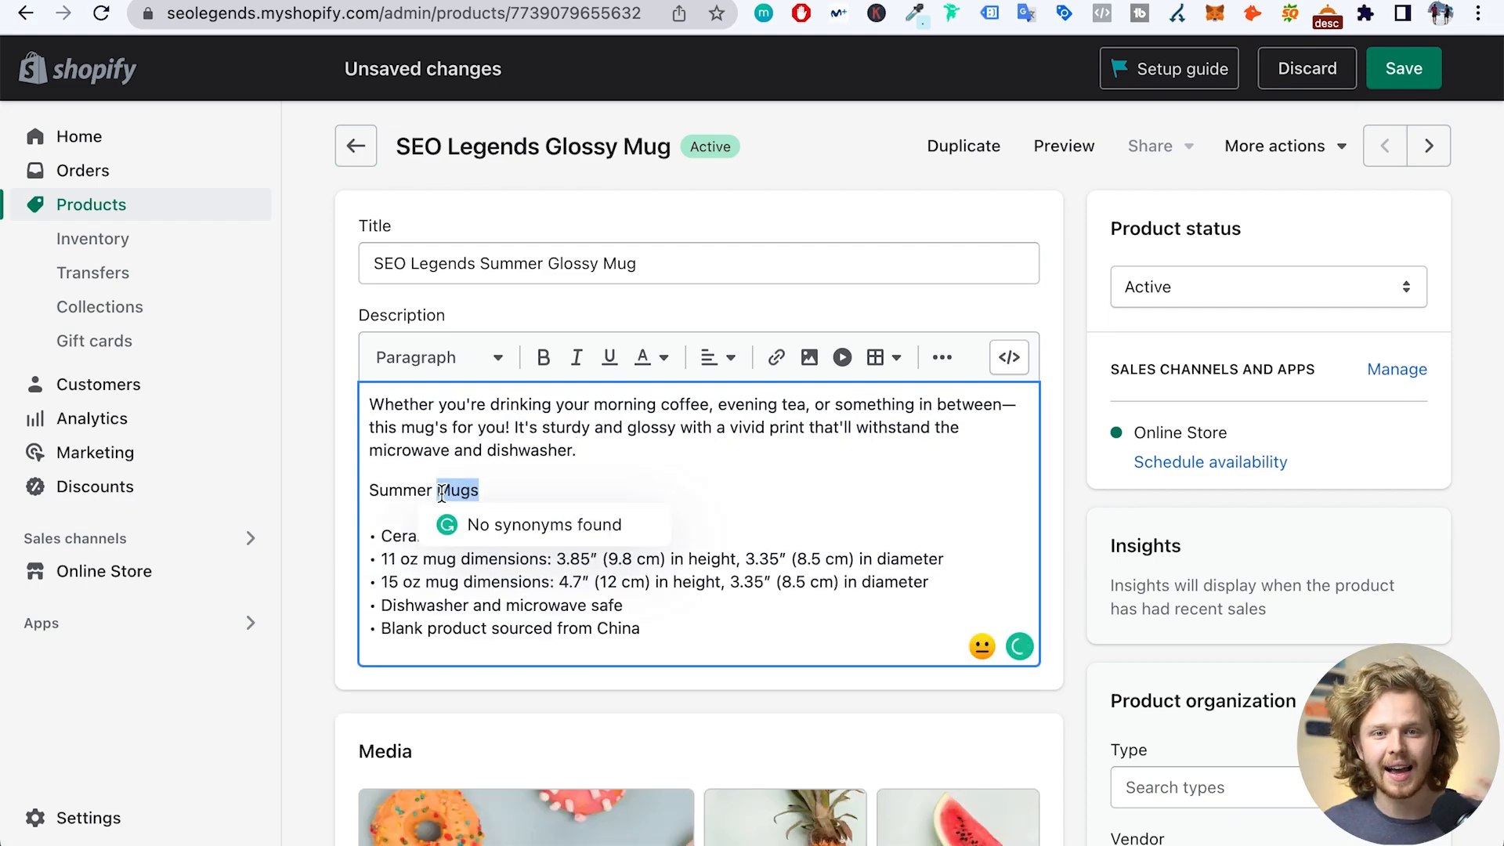
pyautogui.tripleClick(444, 490)
pyautogui.click(470, 357)
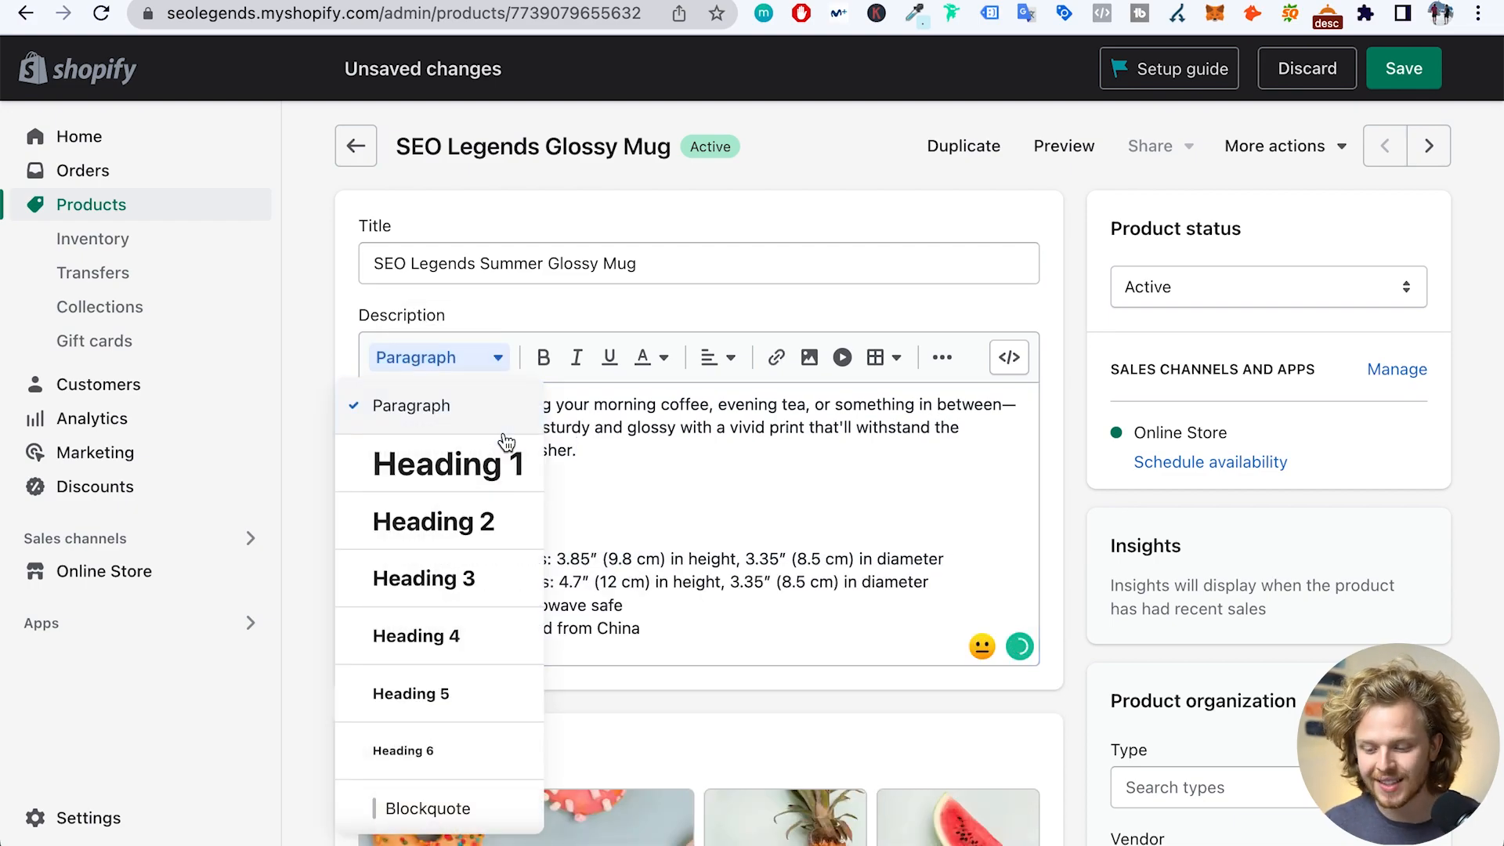
pyautogui.click(479, 576)
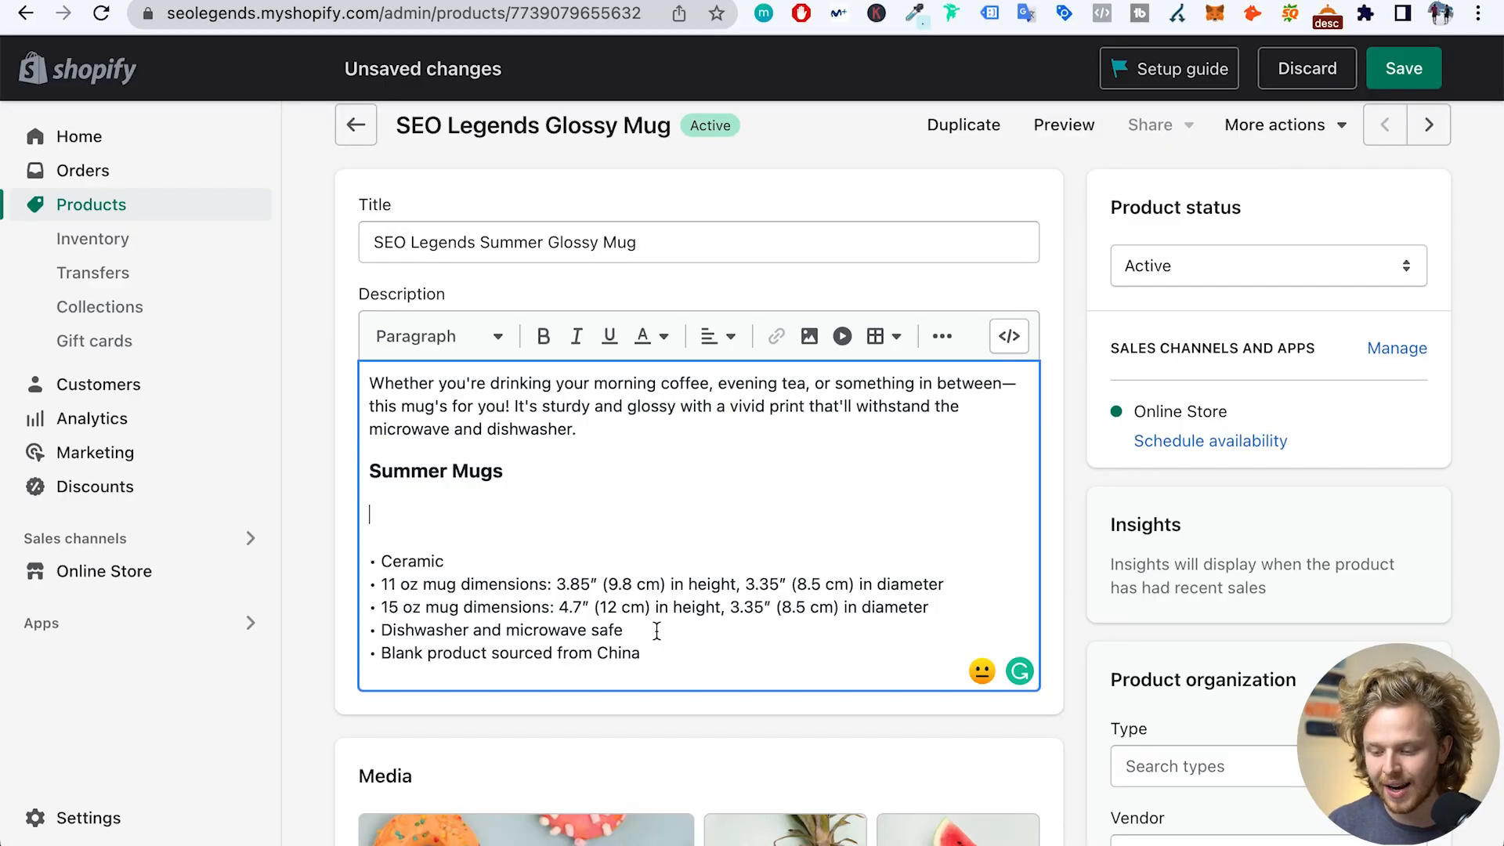
pyautogui.moveTo(644, 654); pyautogui.dragTo(363, 367)
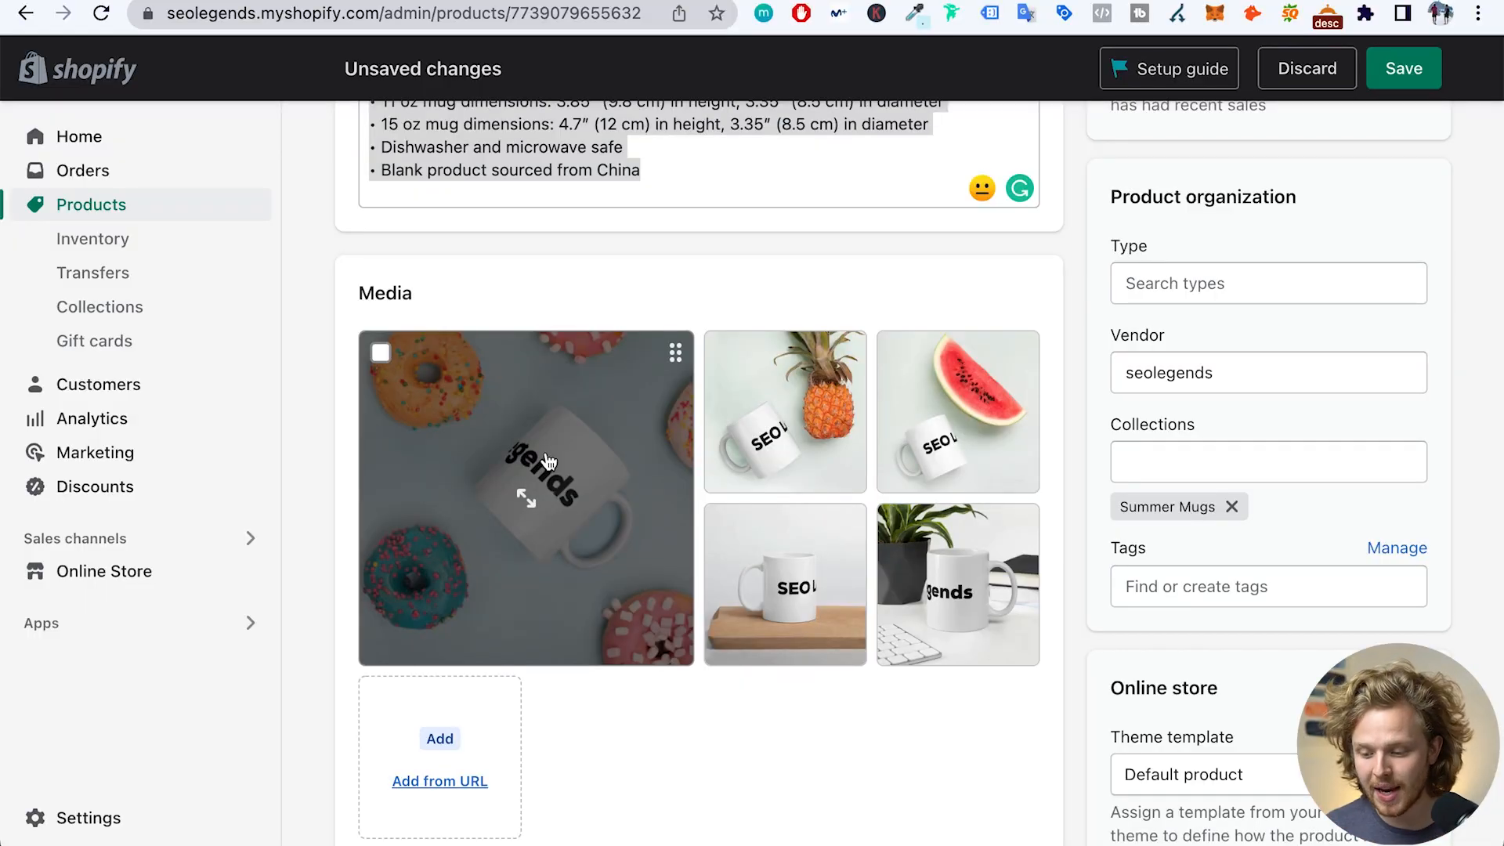
# - Open the first mug photo's alt text, confirm it reads 'white glossy mug', and close the viewer
pyautogui.click(545, 459)
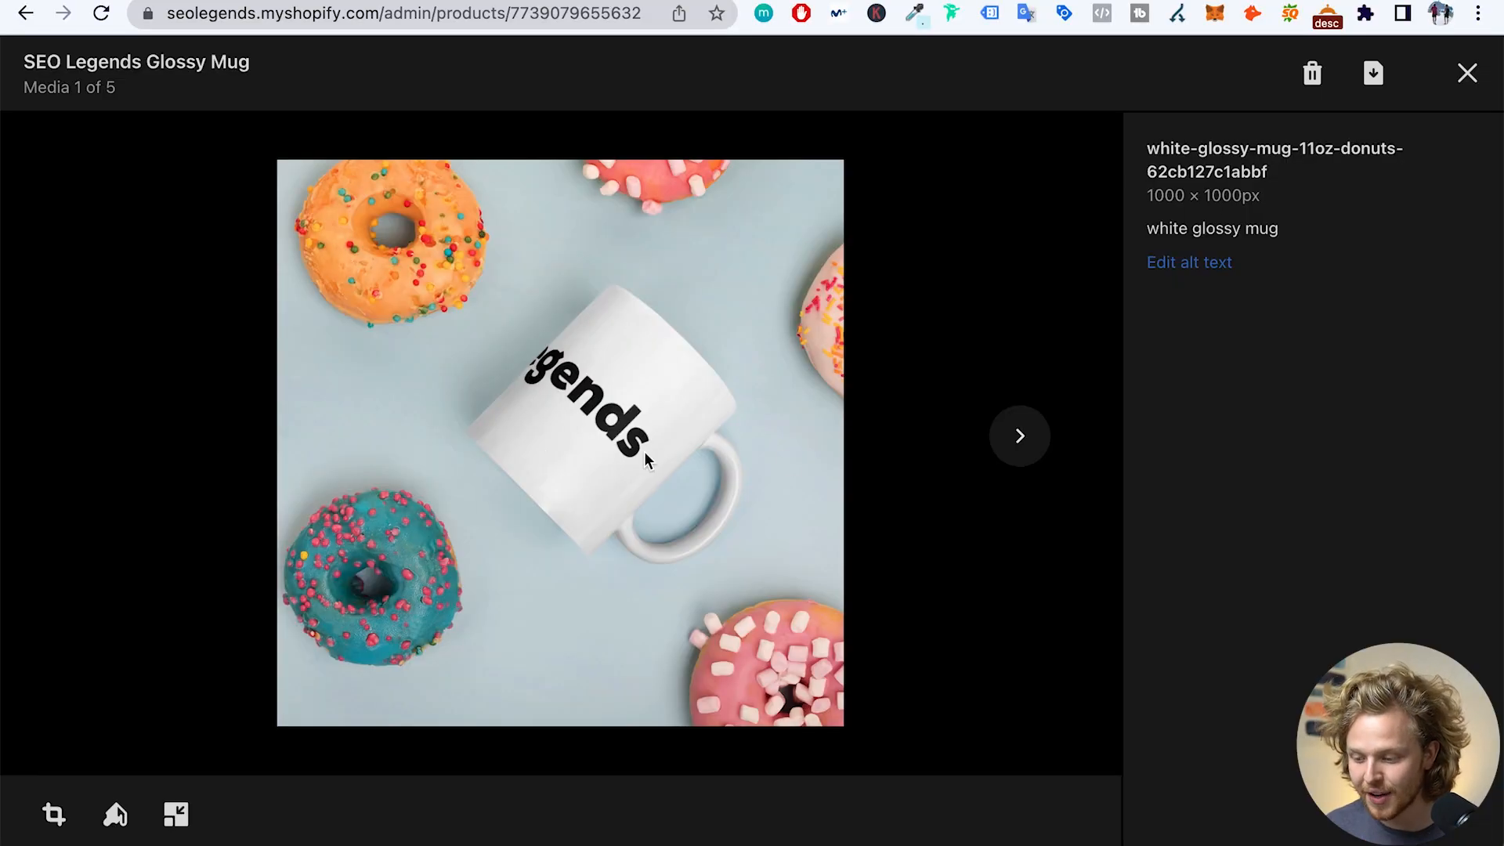
pyautogui.click(1221, 267)
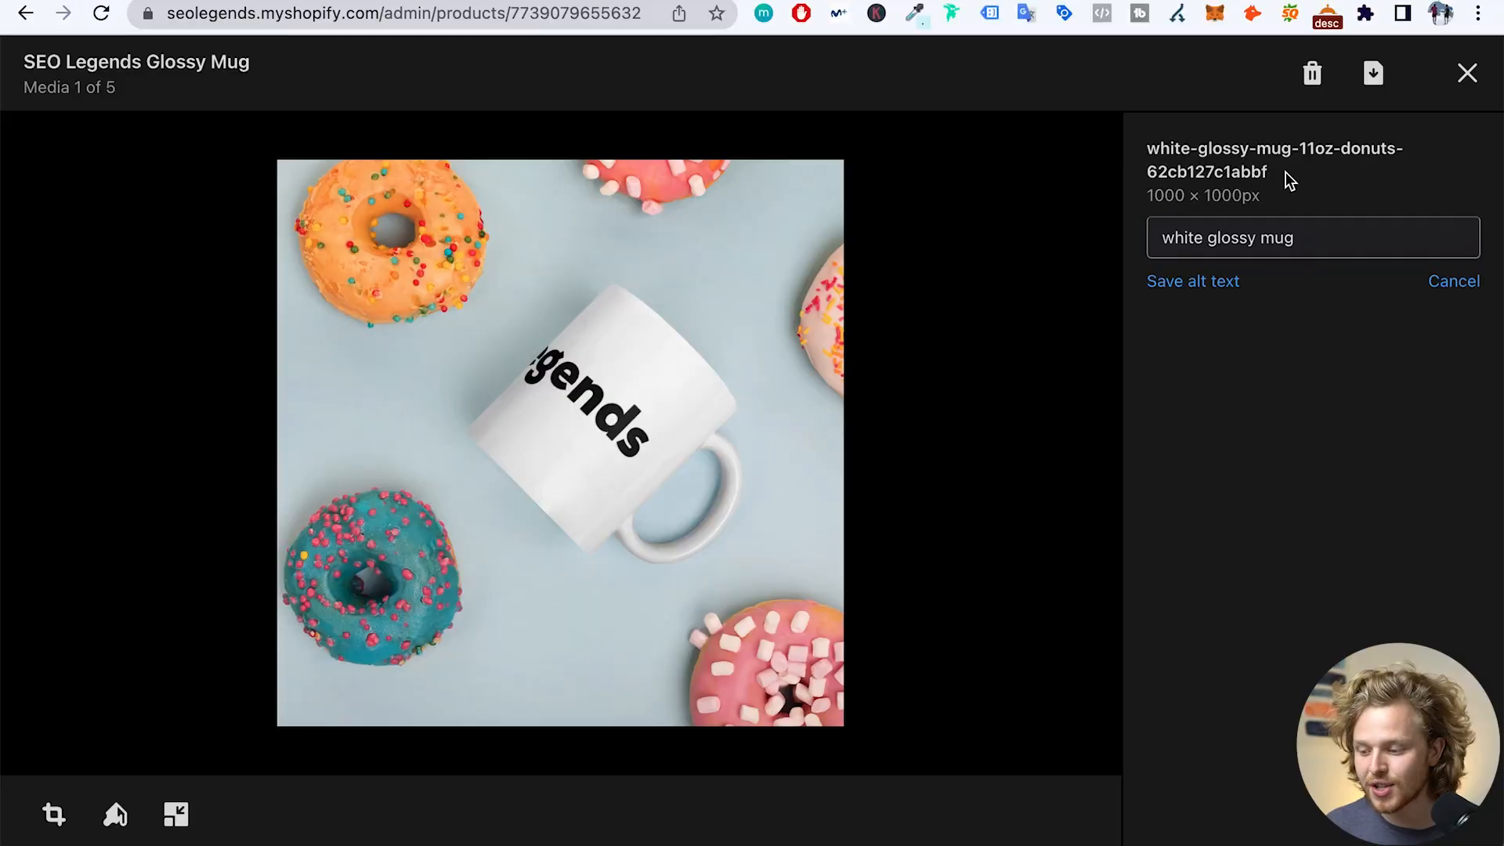
pyautogui.moveTo(1286, 173); pyautogui.dragTo(1160, 151)
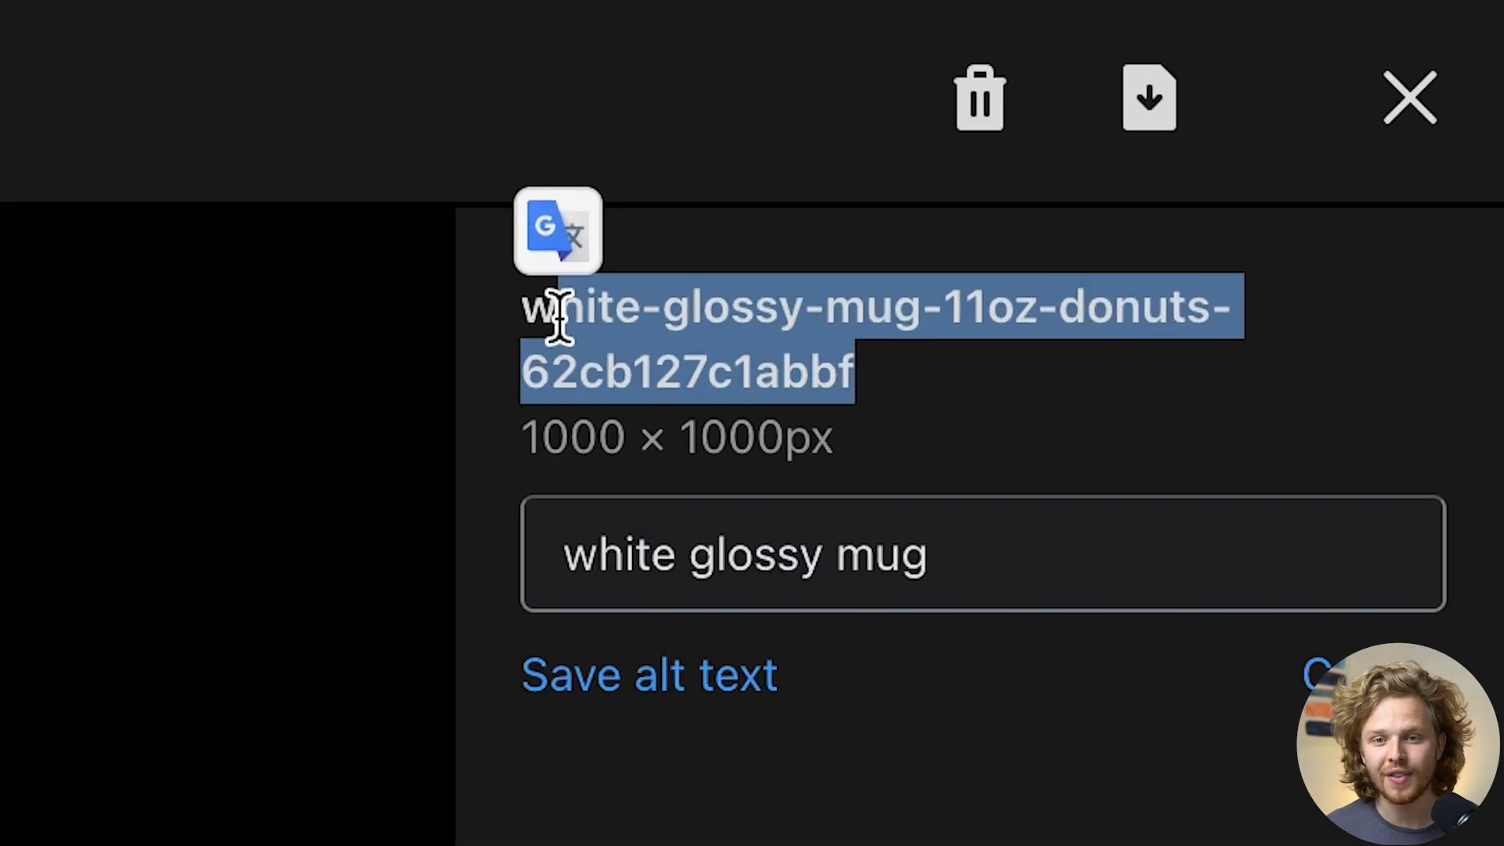
pyautogui.click(558, 313)
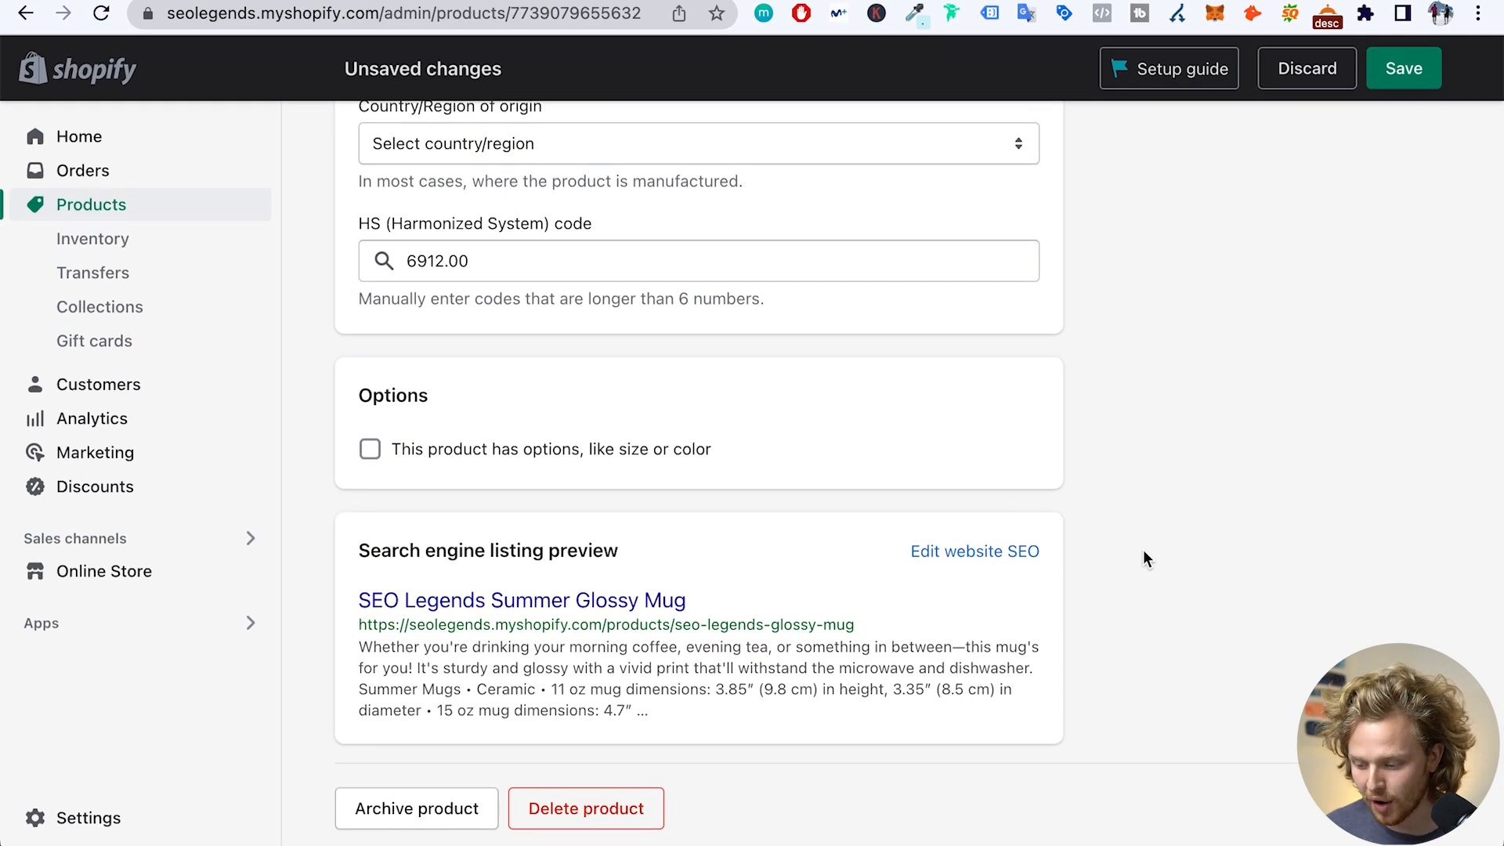
# - Trim the meta description to its opening two sentences (192 of 320 characters) and save the product
pyautogui.click(975, 553)
pyautogui.scroll(-3, 973, 561)
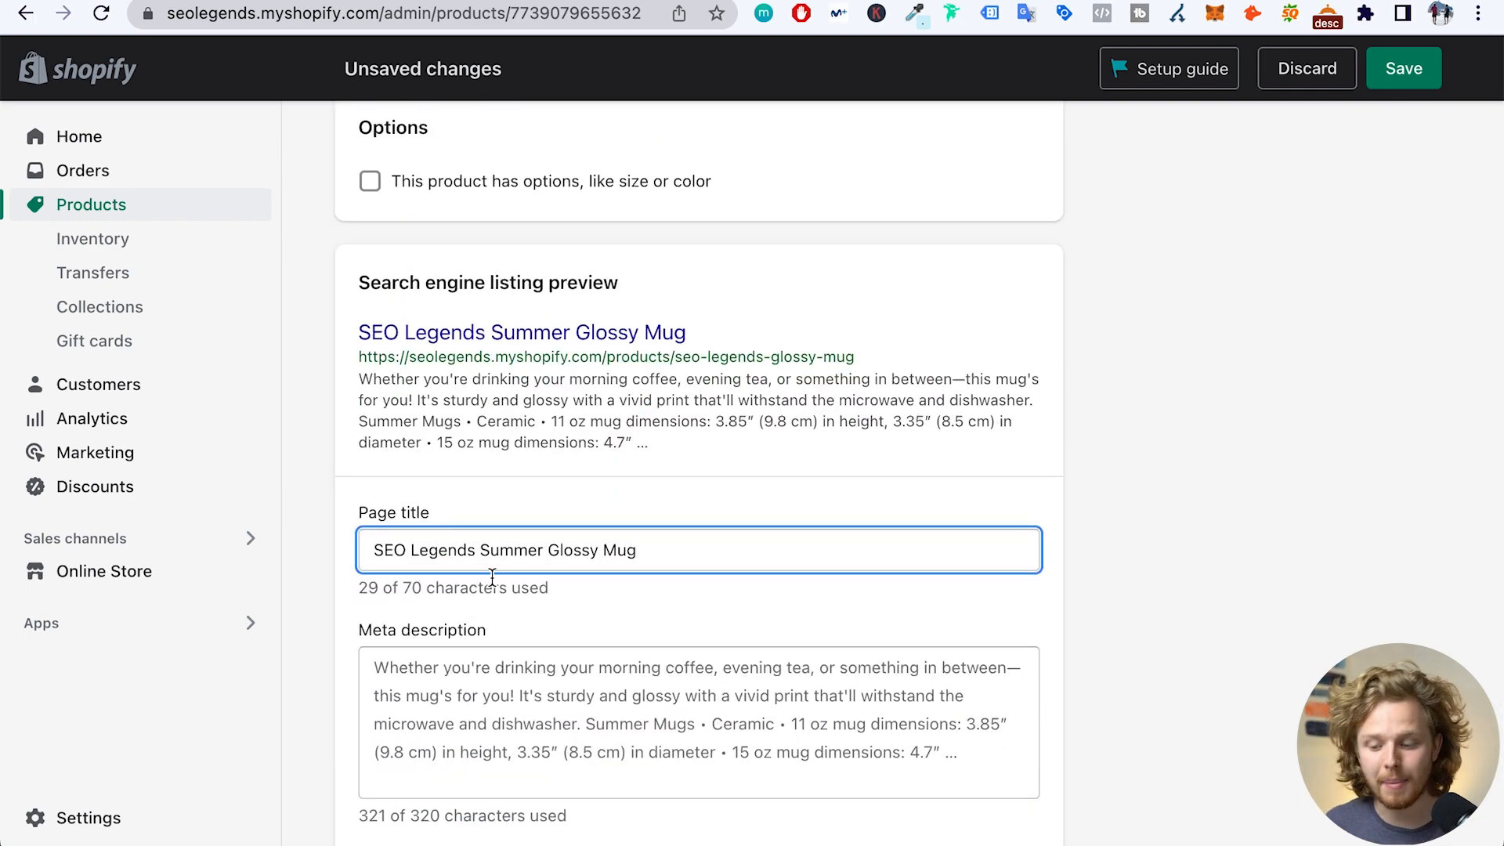
pyautogui.scroll(-2, 492, 578)
pyautogui.click(754, 629)
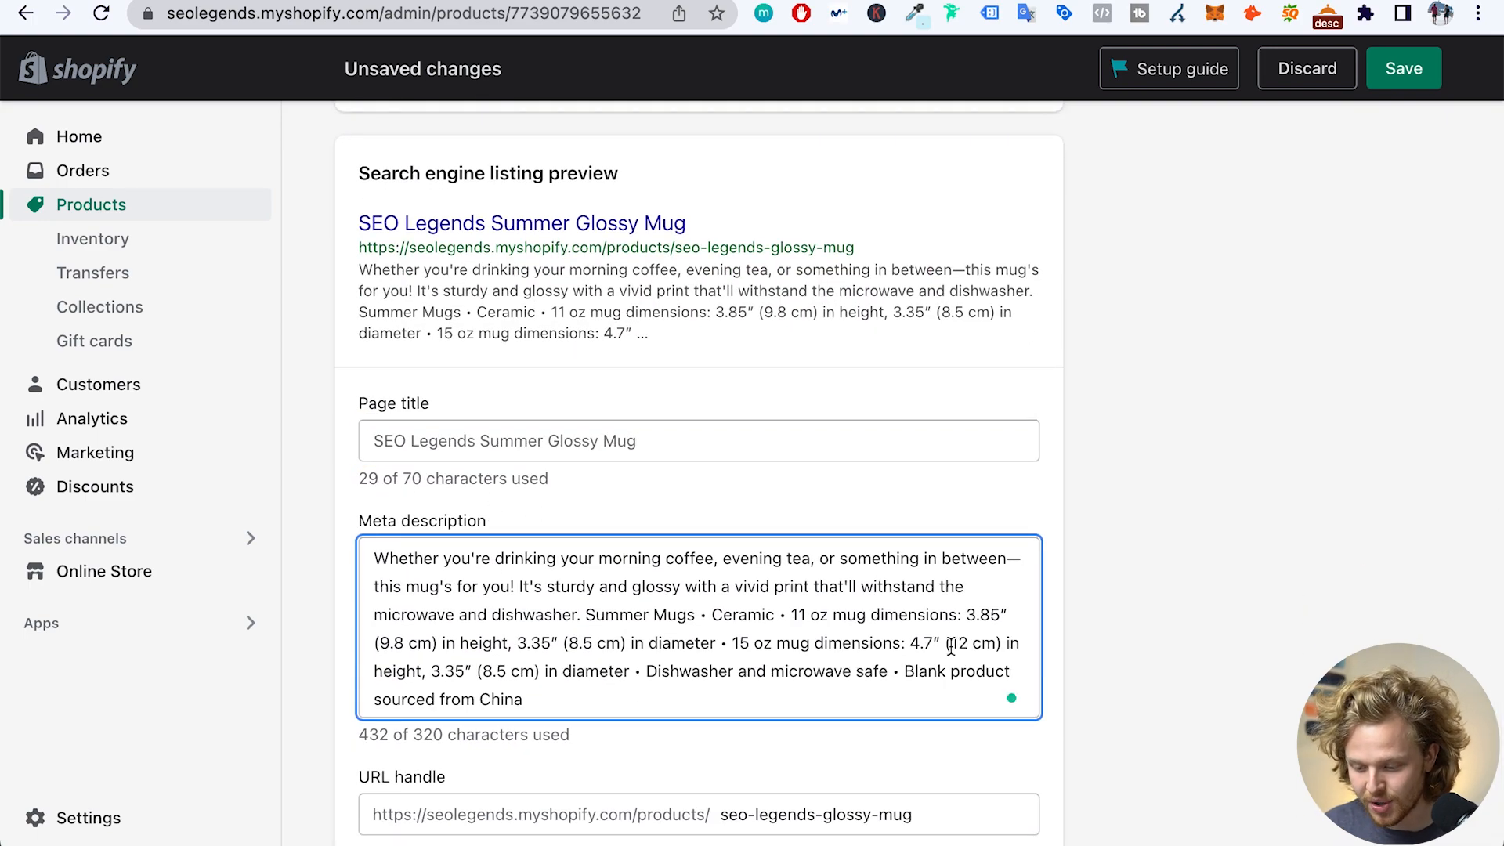
pyautogui.moveTo(637, 698); pyautogui.dragTo(585, 615)
pyautogui.press('BackSpace')
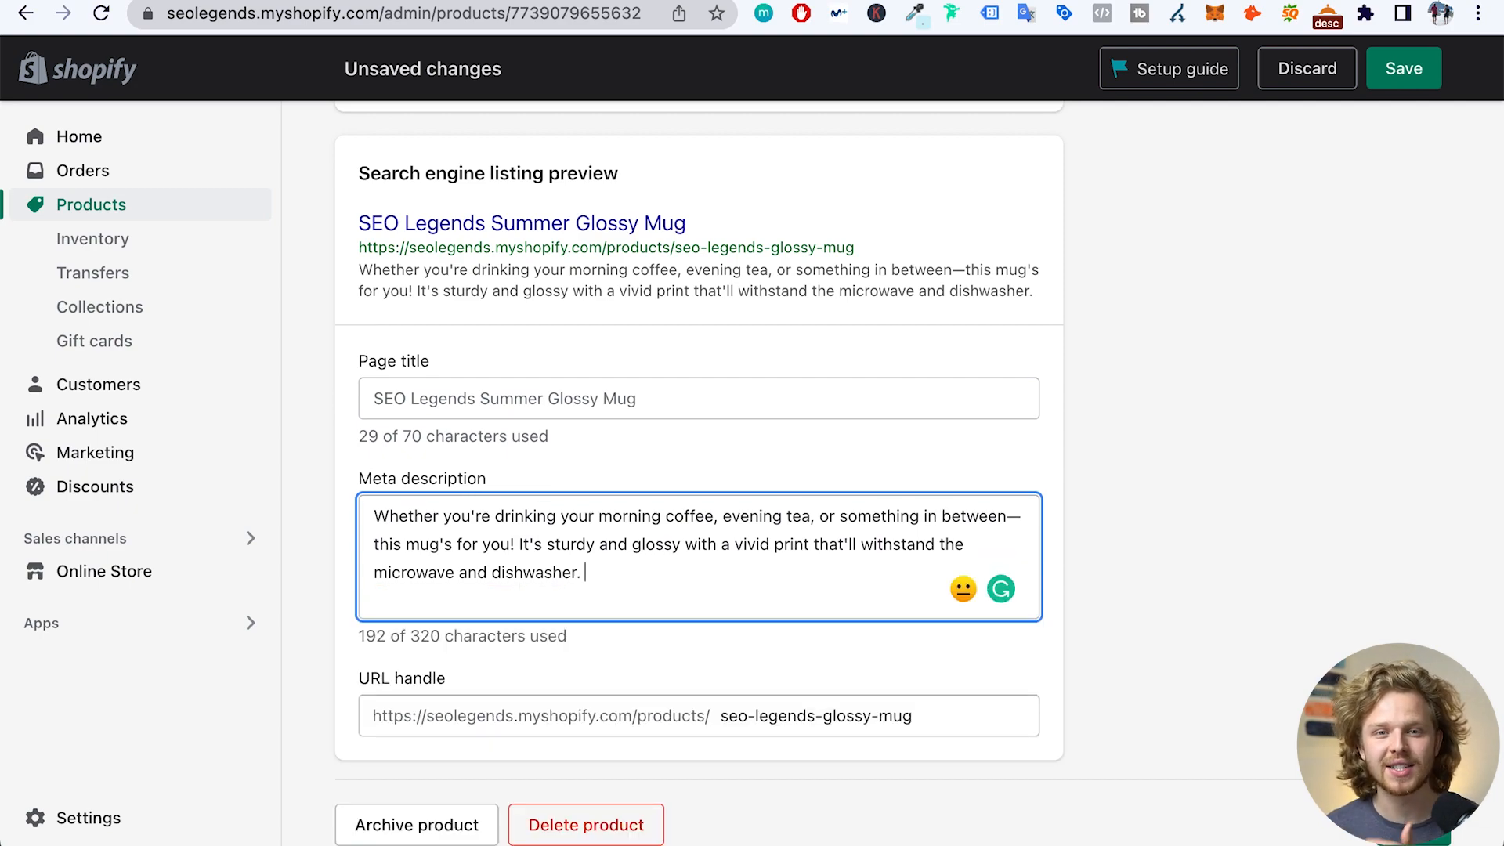
pyautogui.scroll(-1, 822, 816)
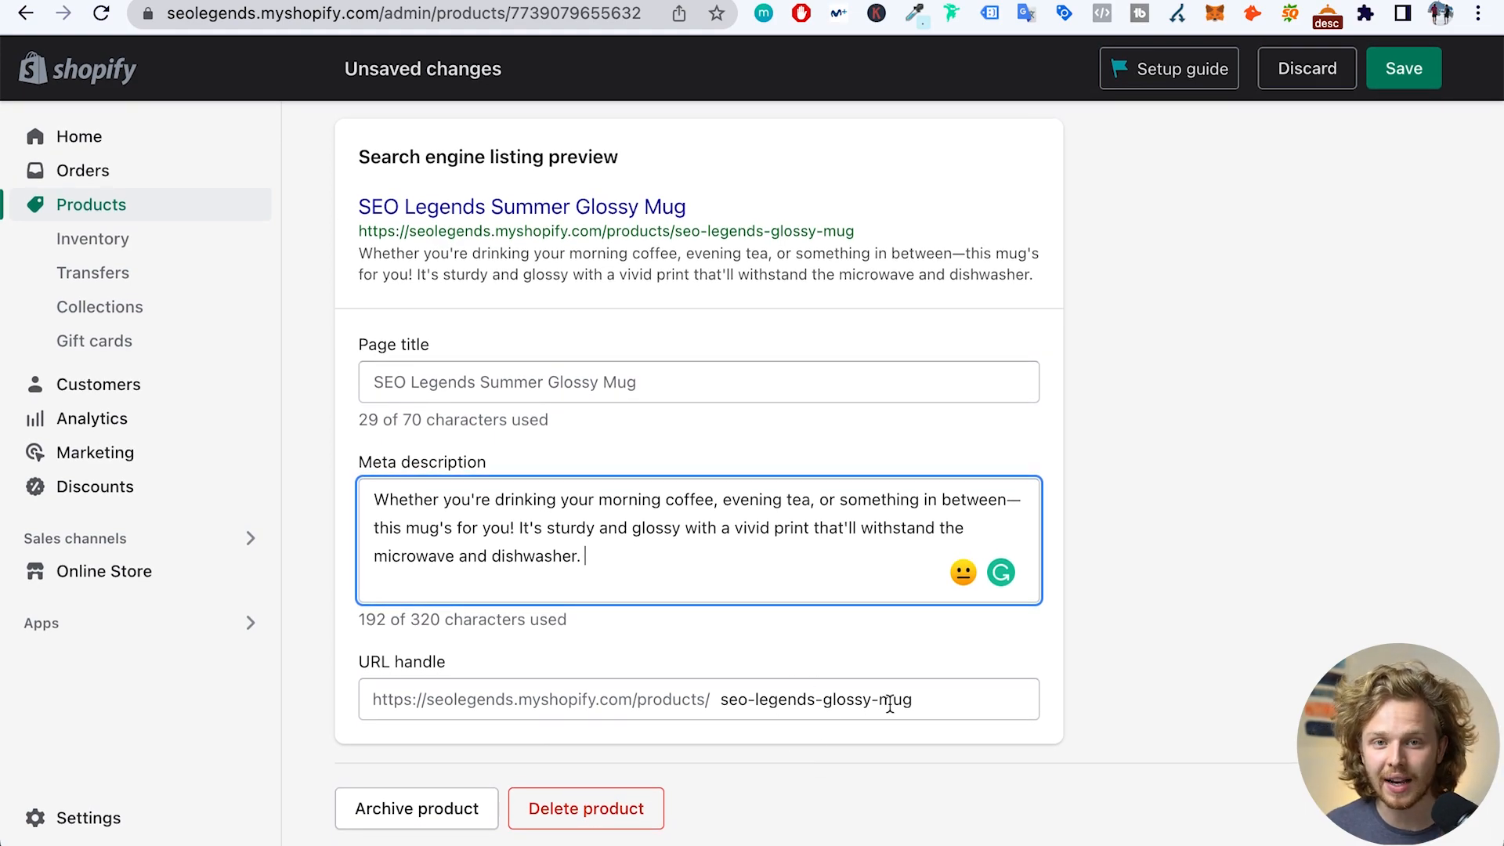
pyautogui.press('super+s')
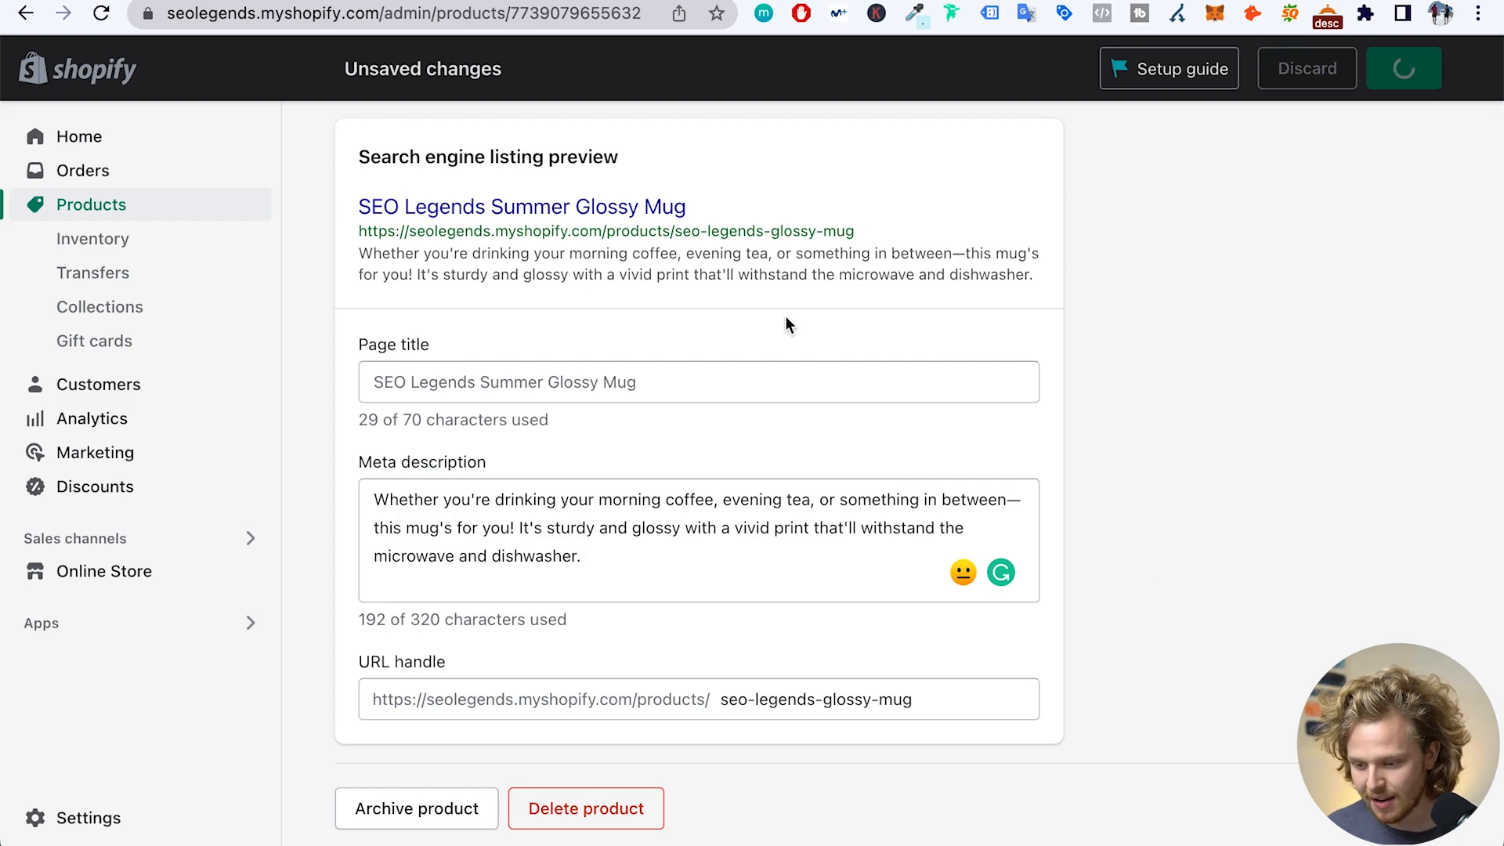